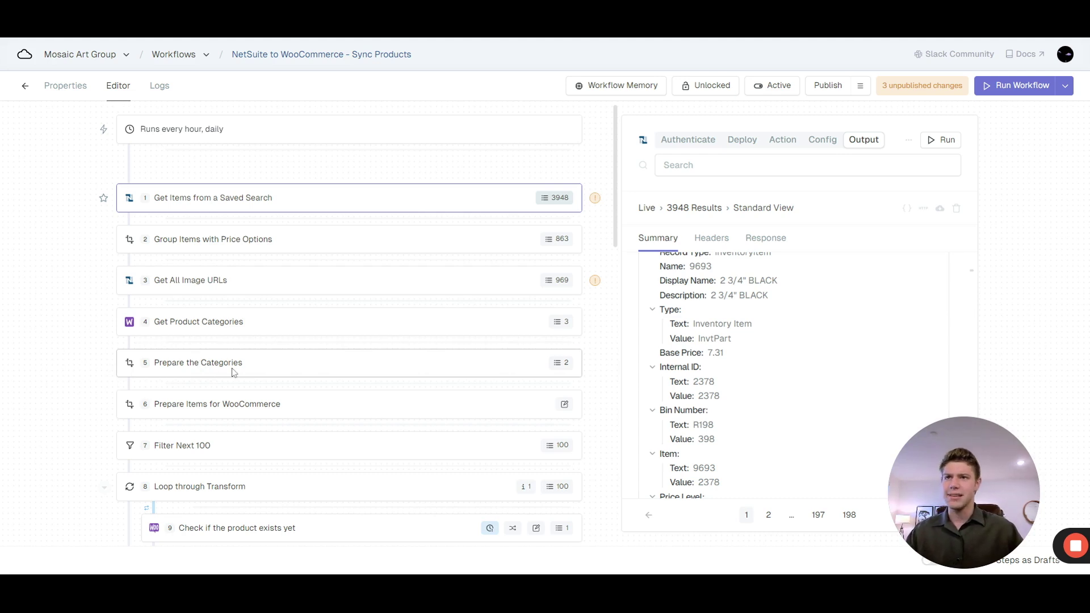
- Review the saved-search item output, plus the output, code and source-step mapping of Group Items with Price Options
scroll(713, 360, down, 4)
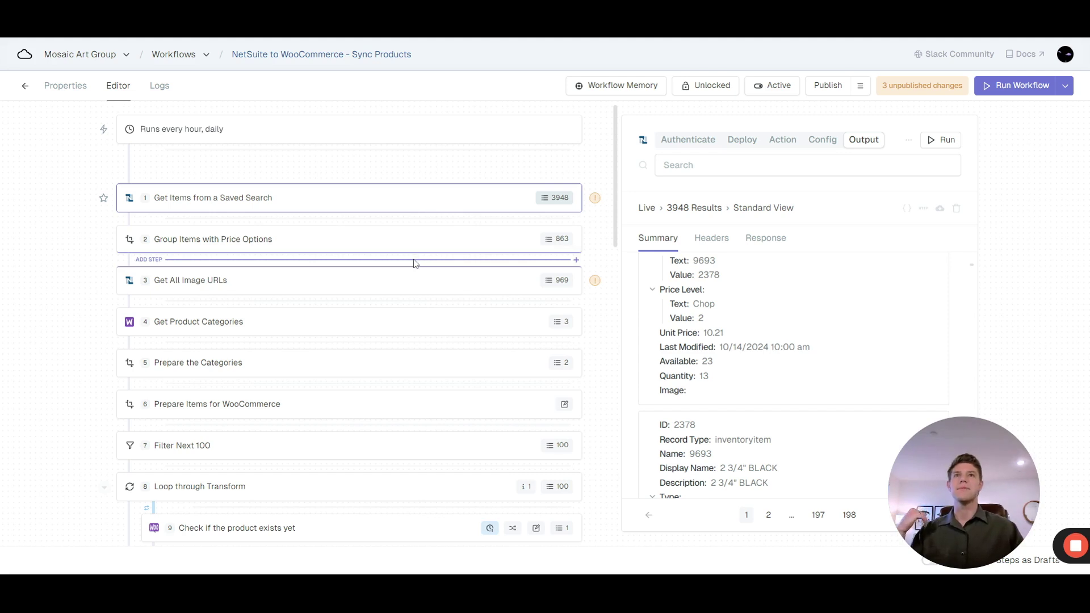
click(564, 246)
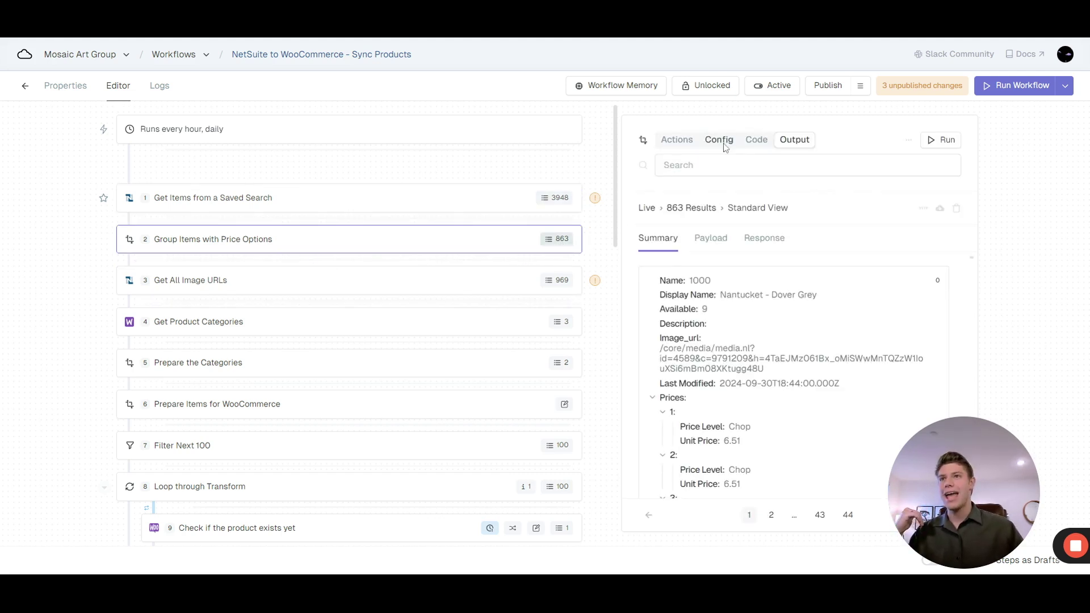
click(757, 141)
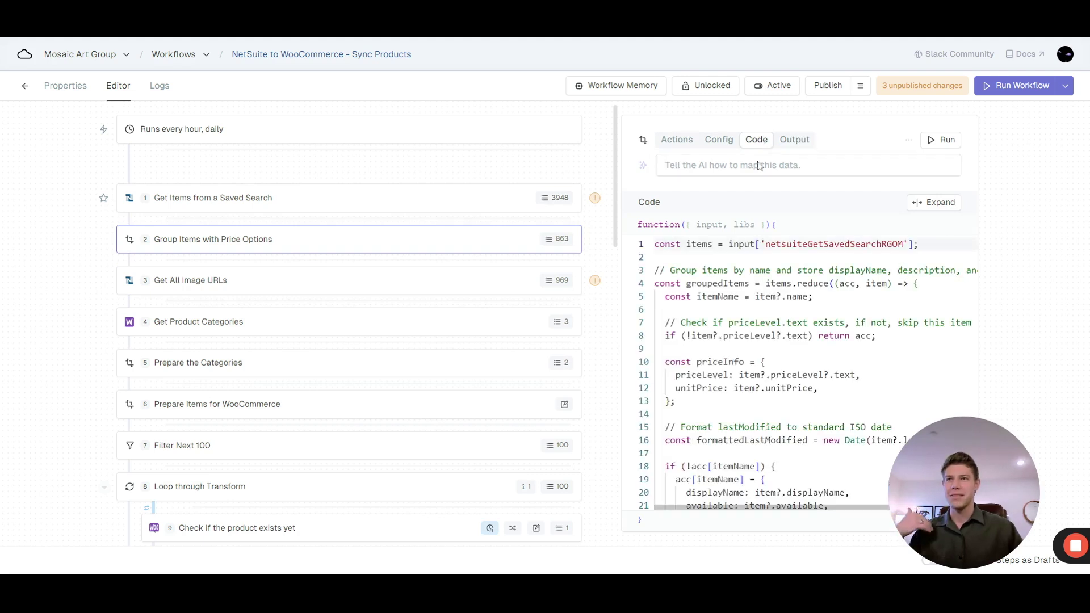
mouse_move(270, 261)
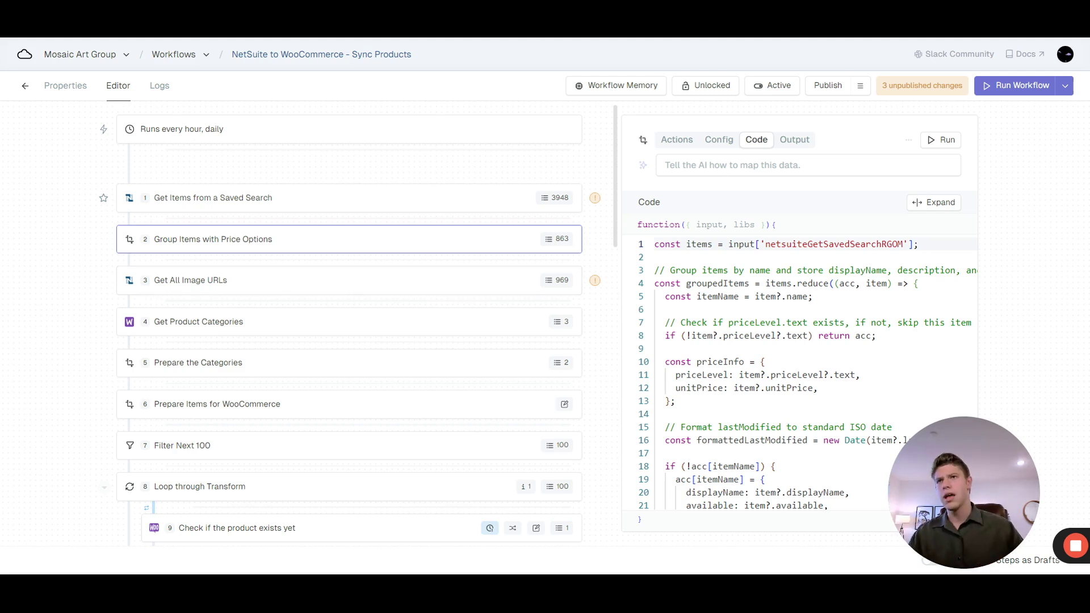
click(719, 141)
click(678, 140)
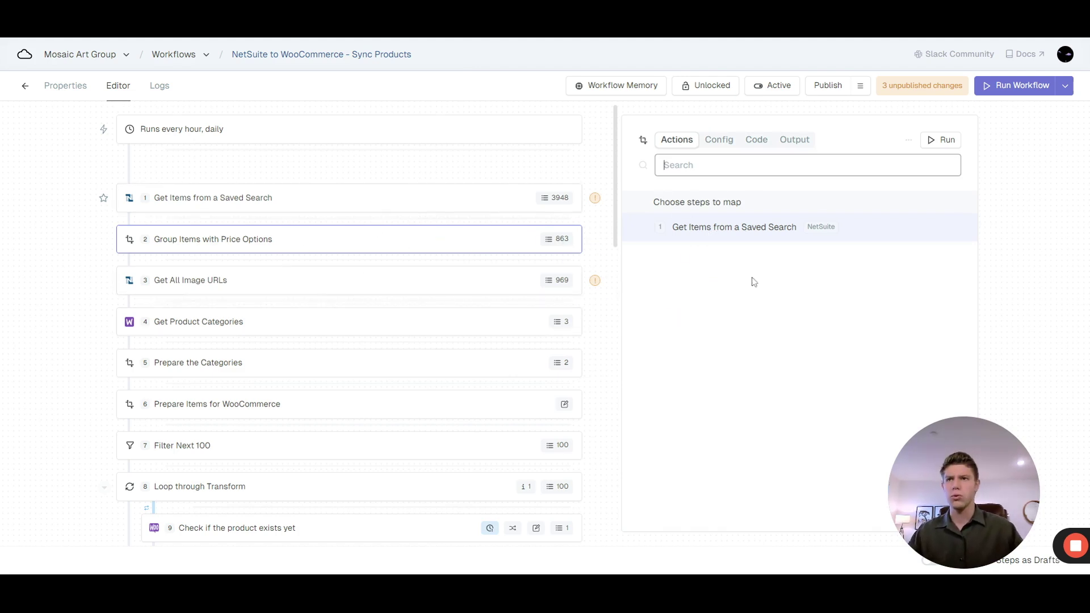
- Read through the mapping code of Group Items with Price Options, including the price info and grouping logic
click(761, 142)
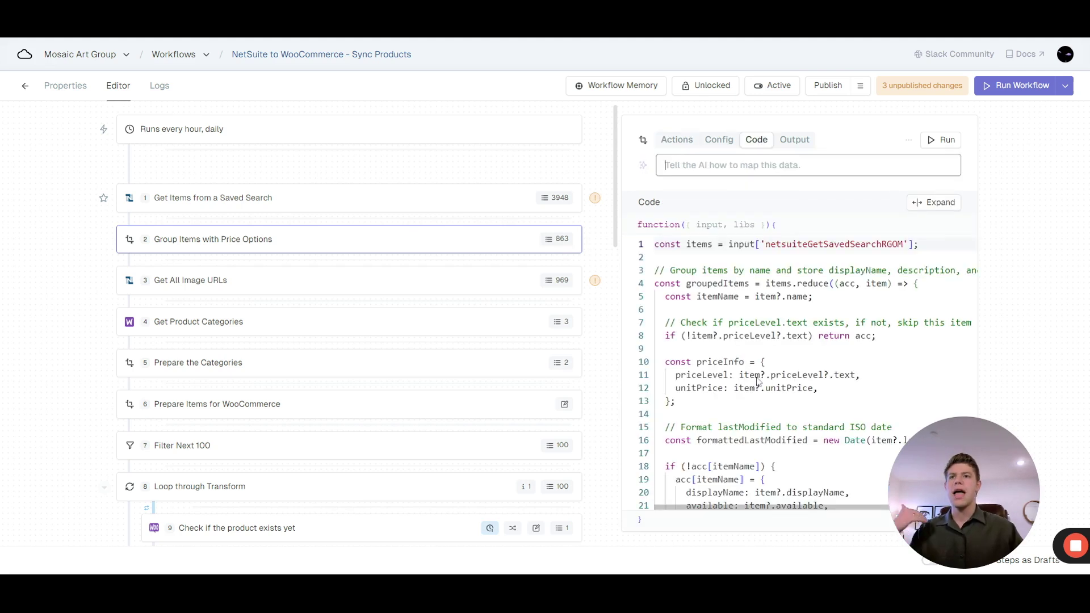
scroll(747, 367, down, 1)
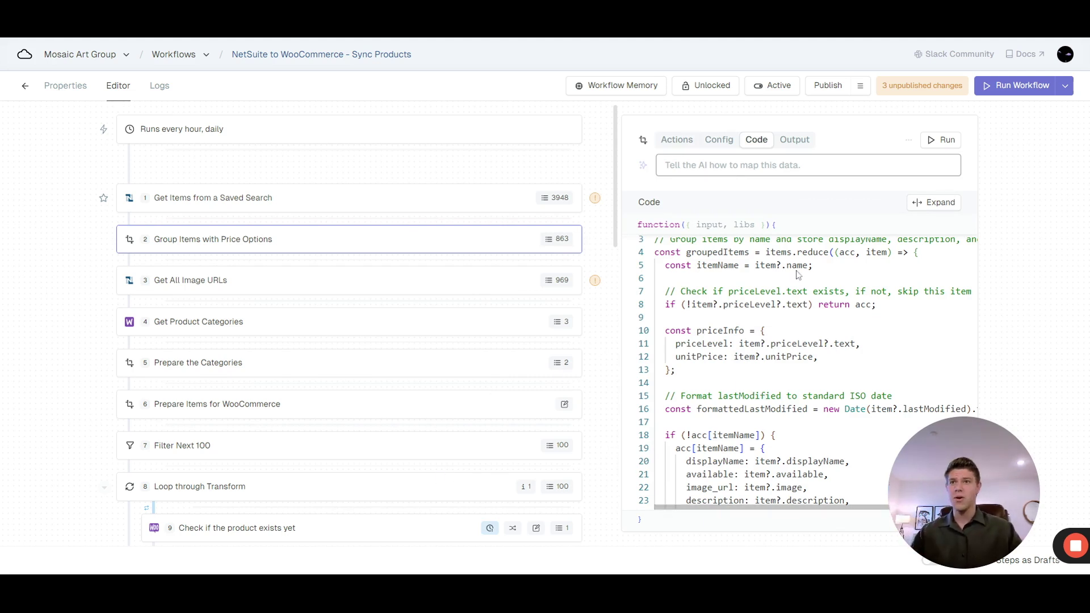
scroll(761, 392, down, 1)
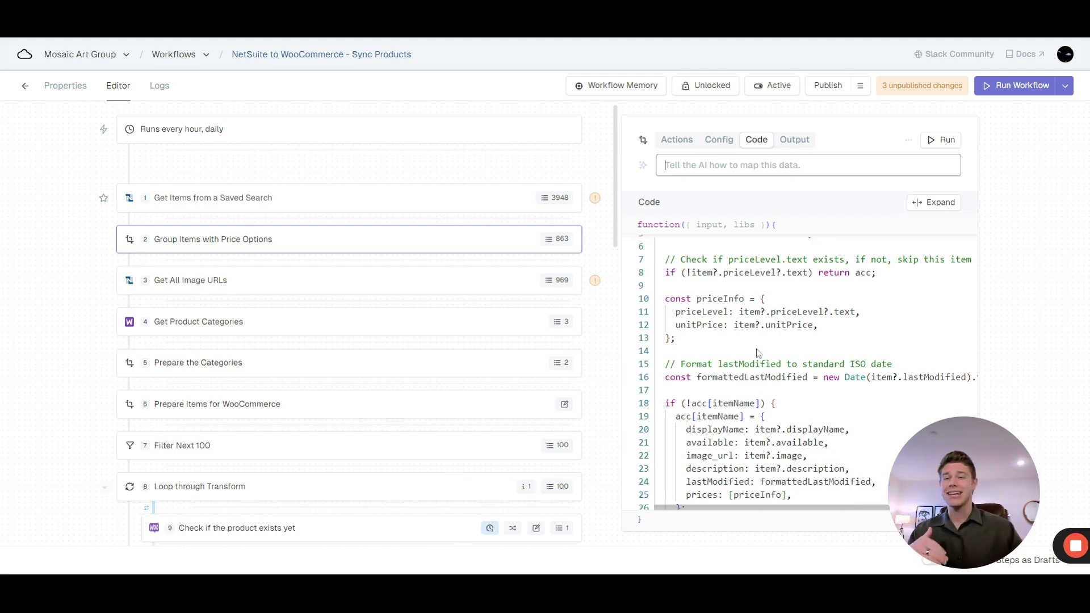
scroll(761, 345, down, 2)
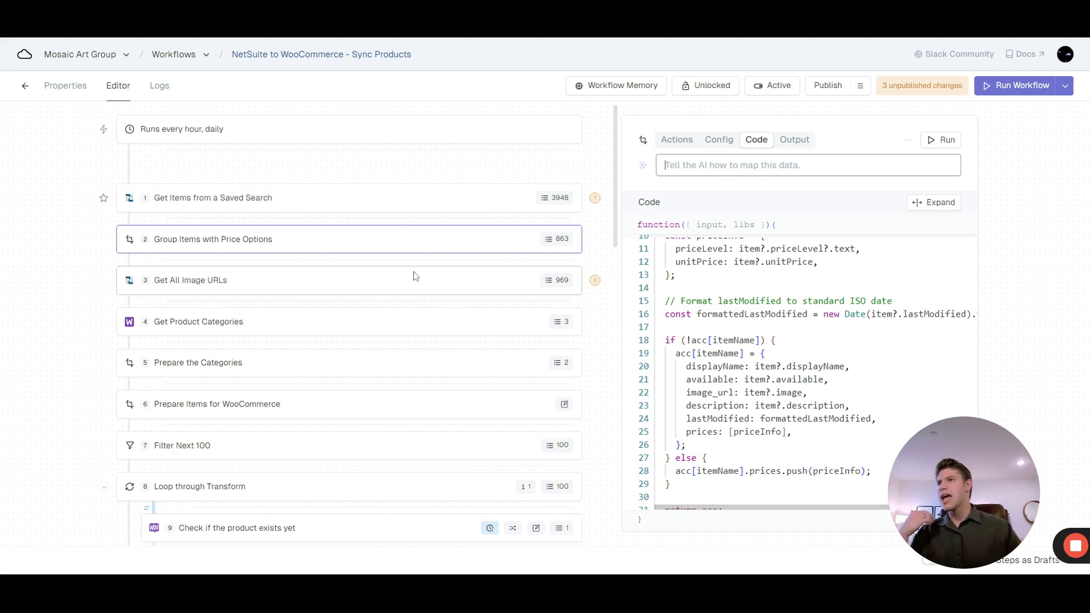
- Compare the output of Get Items from a Saved Search with the output of Group Items with Price Options
click(556, 196)
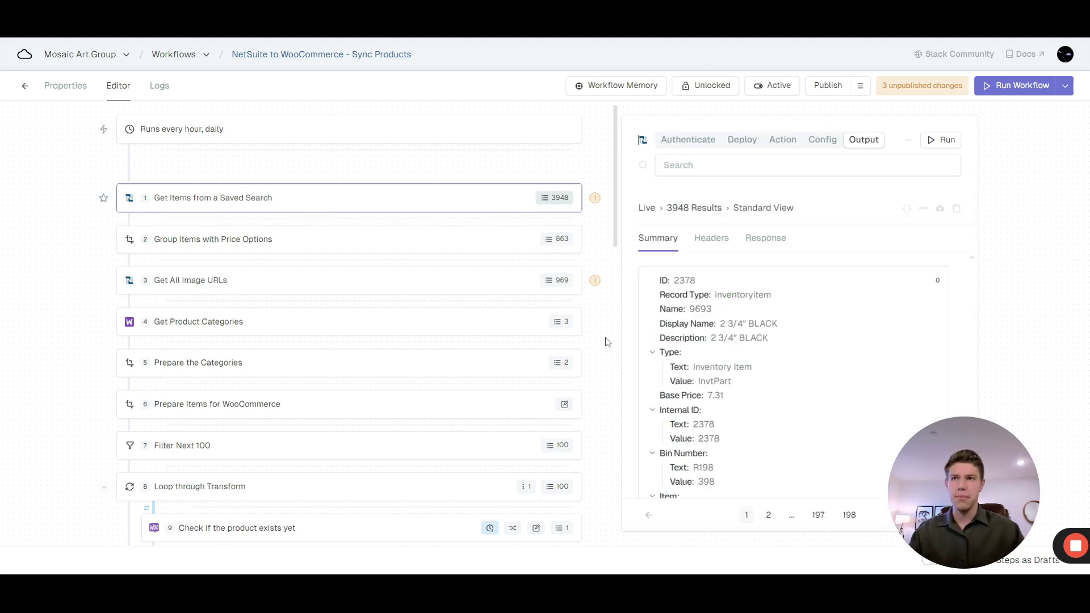
click(498, 236)
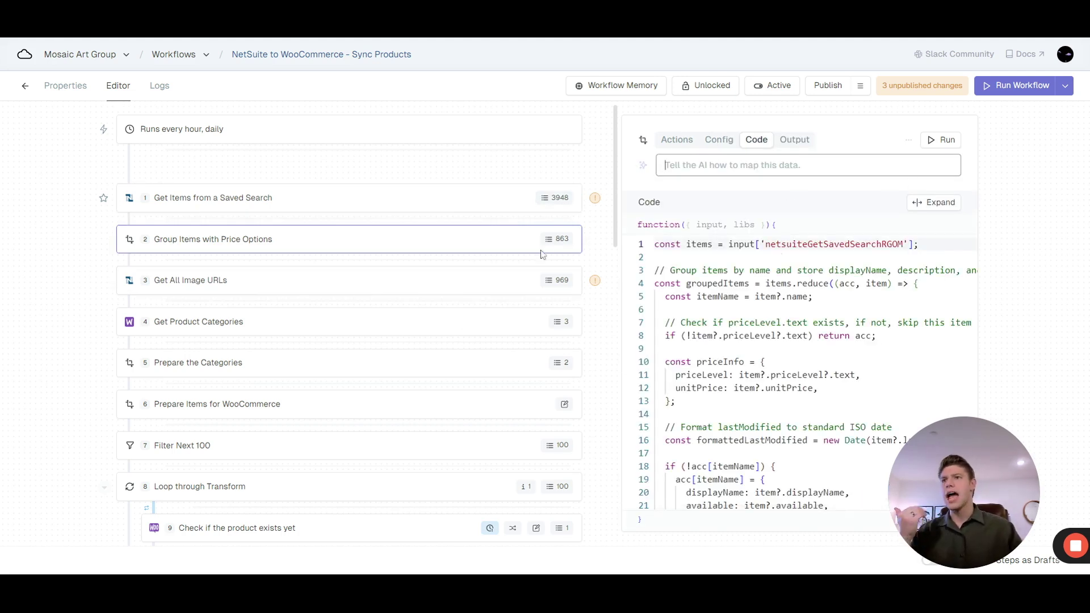
click(562, 241)
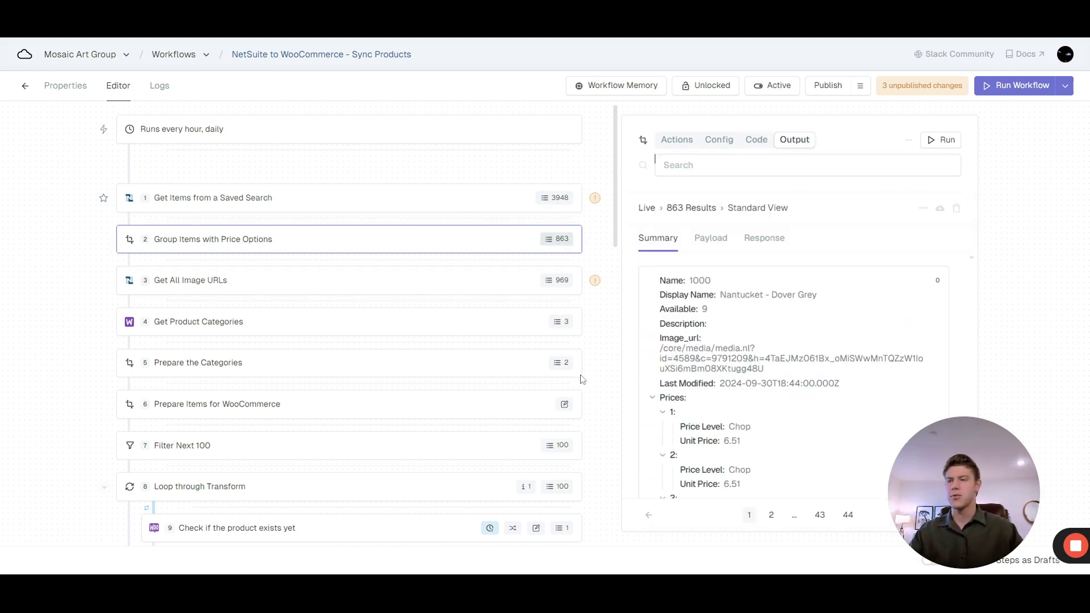
- Inspect the output and configuration of the Get All Image URLs step, ending on its output
click(562, 281)
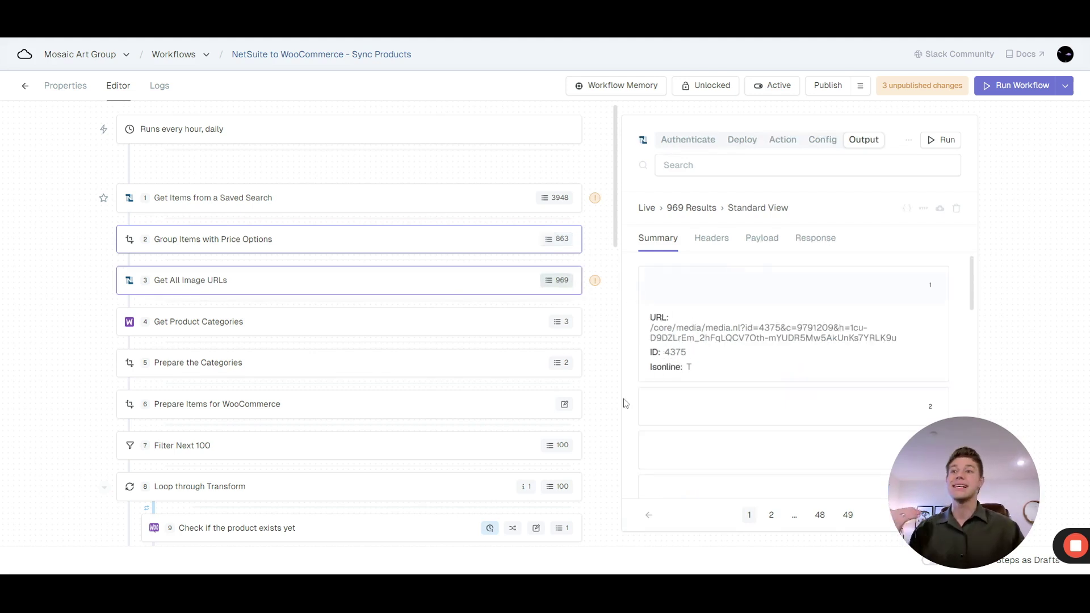
click(814, 149)
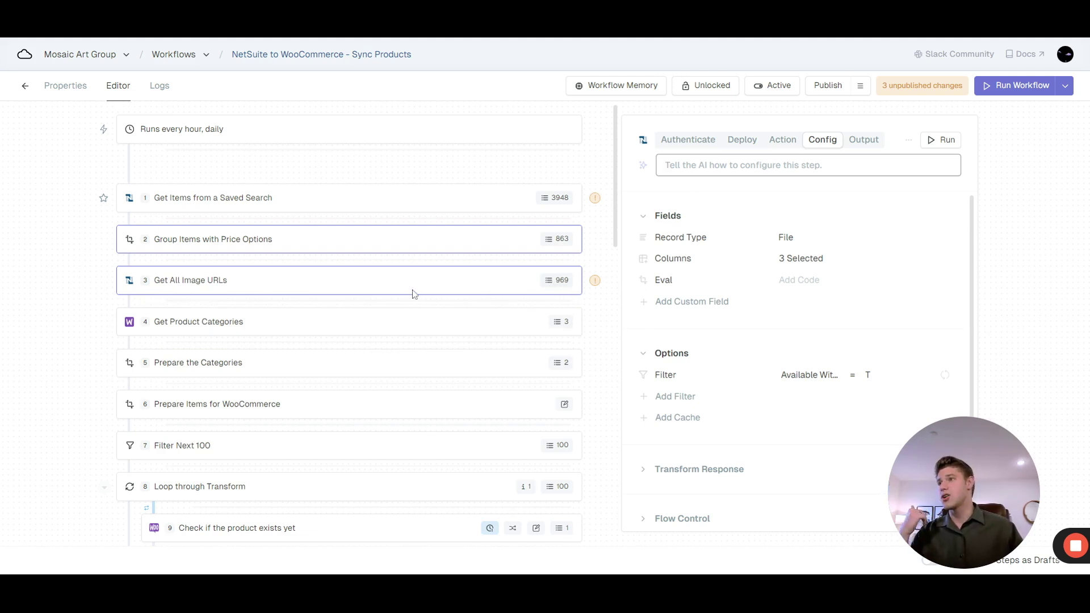
click(557, 280)
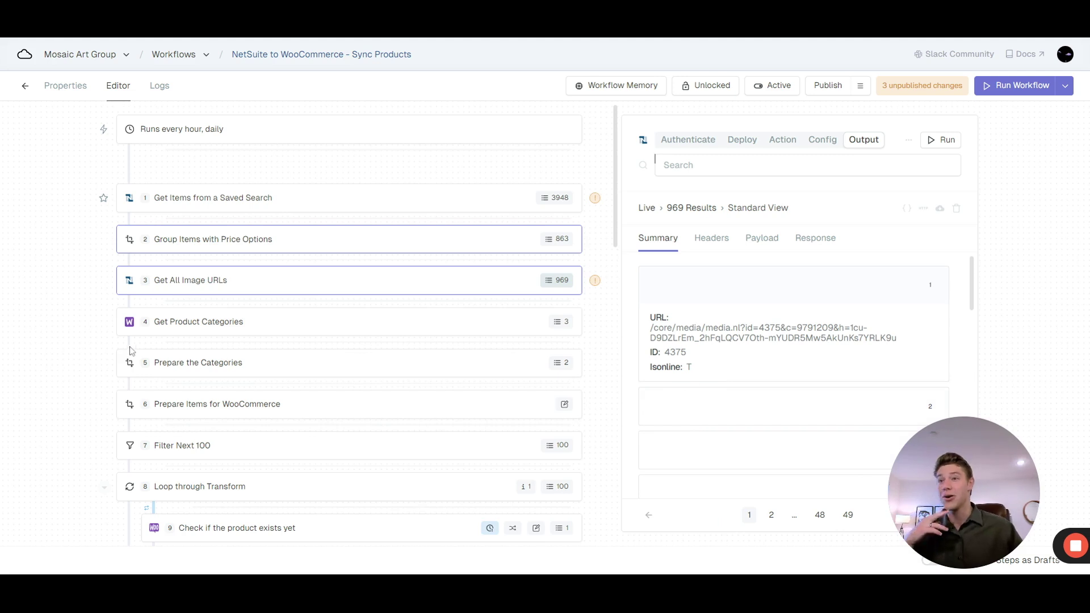
- View the output of Prepare the Categories and the code of Prepare Items for WooCommerce
mouse_move(269, 345)
scroll(244, 330, down, 3)
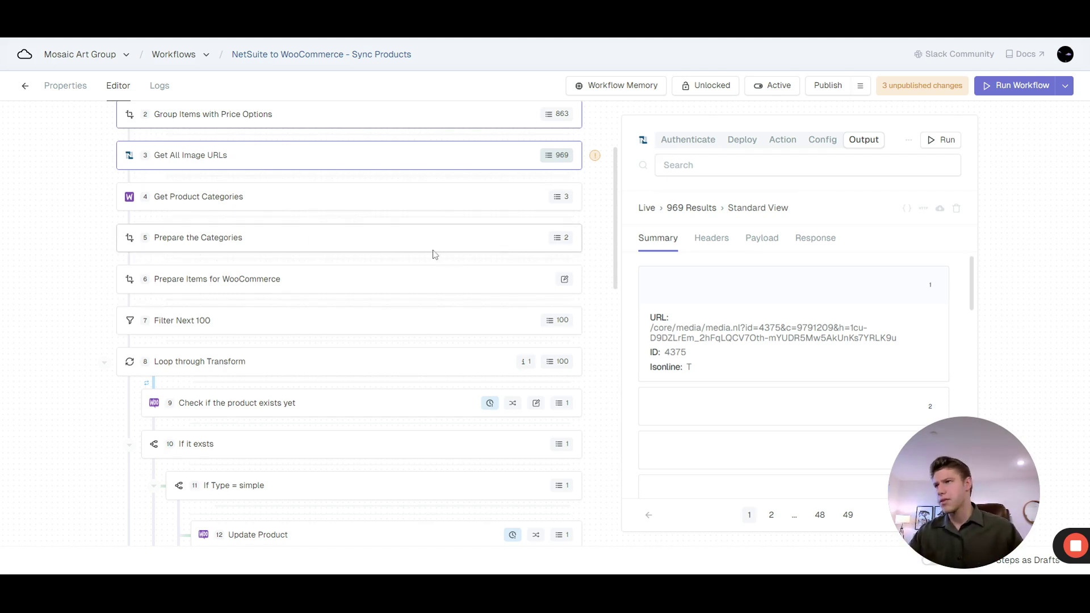
click(556, 243)
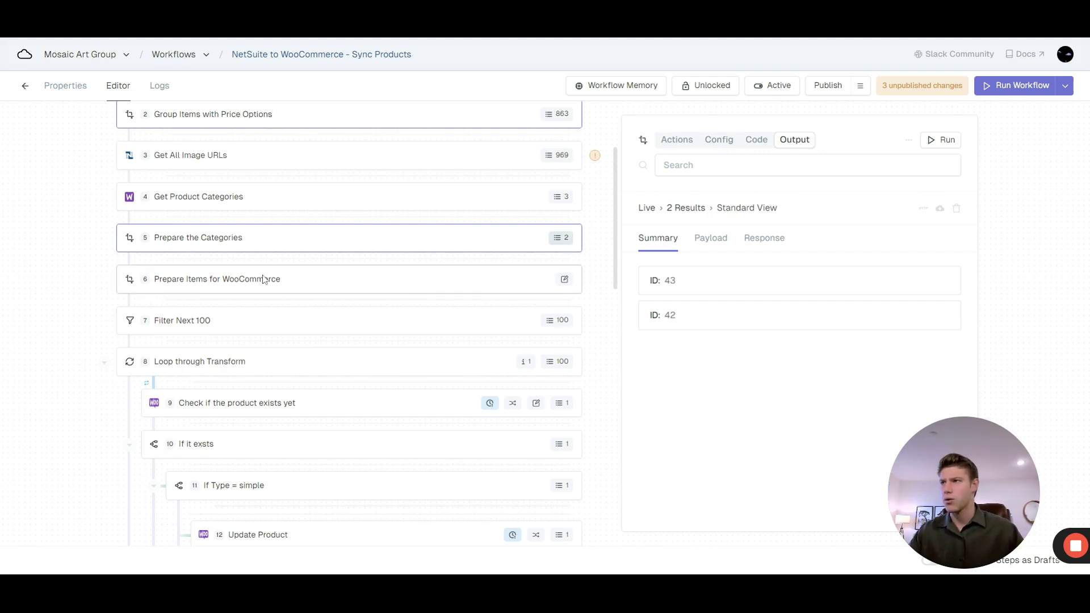
click(242, 280)
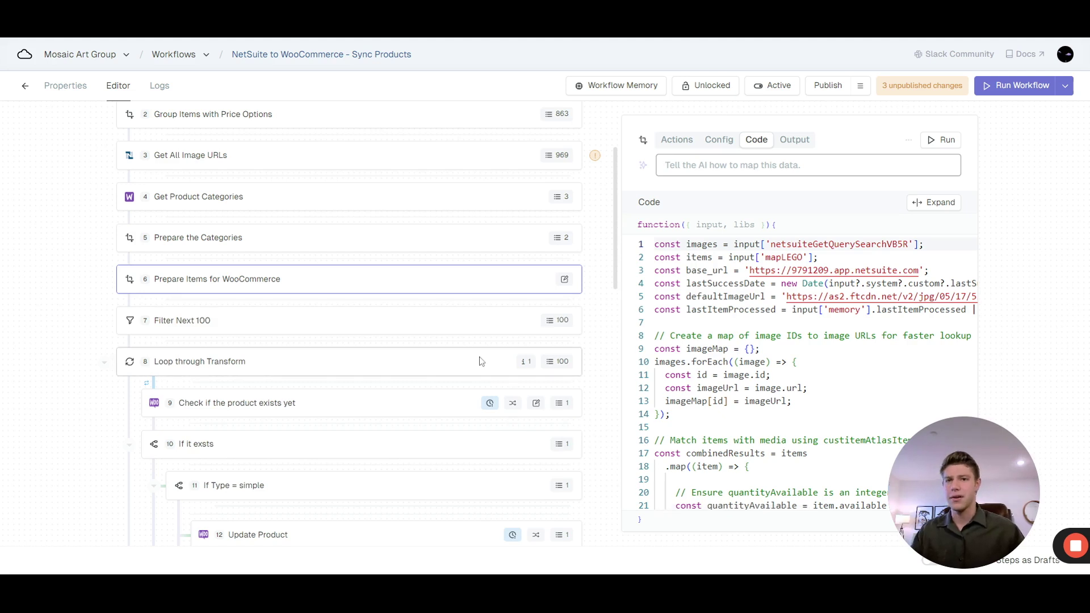
- Examine the structure of Loop through Transform, including its product check, type branches and variation steps
scroll(287, 384, down, 1)
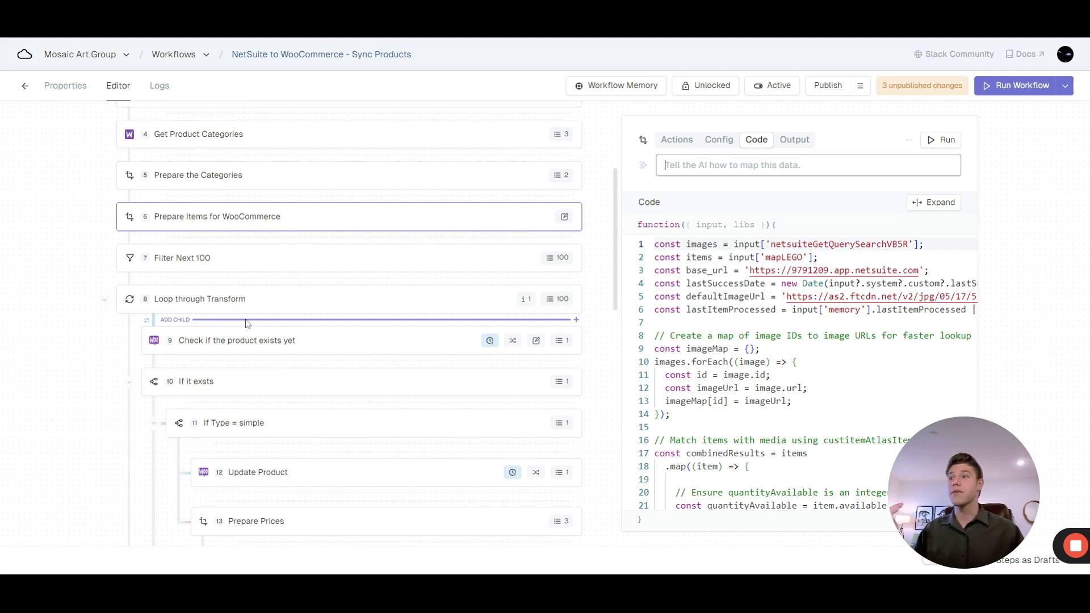
scroll(244, 373, down, 1)
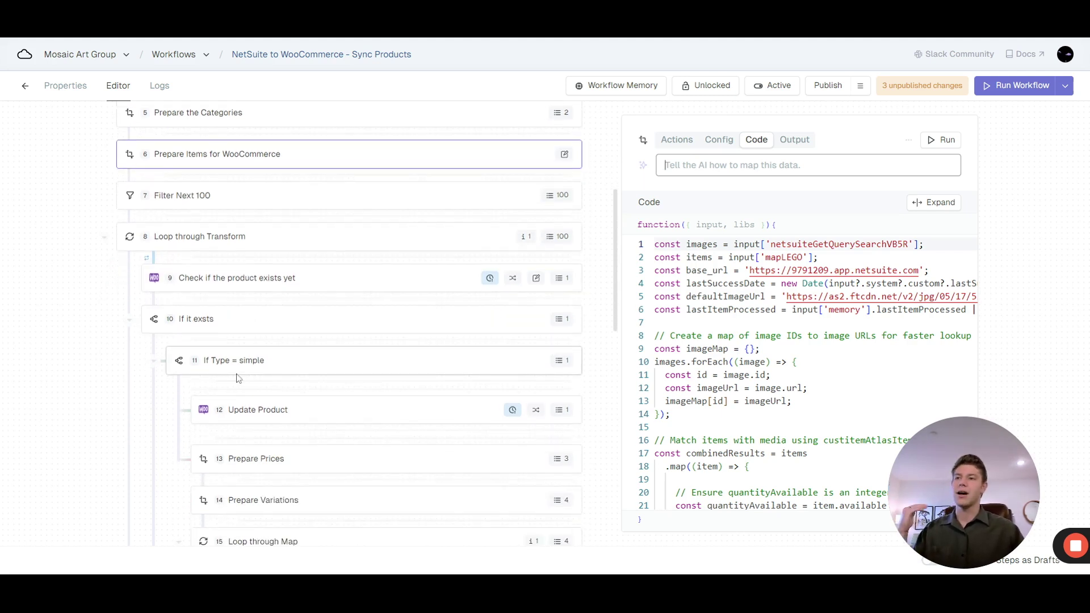
scroll(243, 367, down, 1)
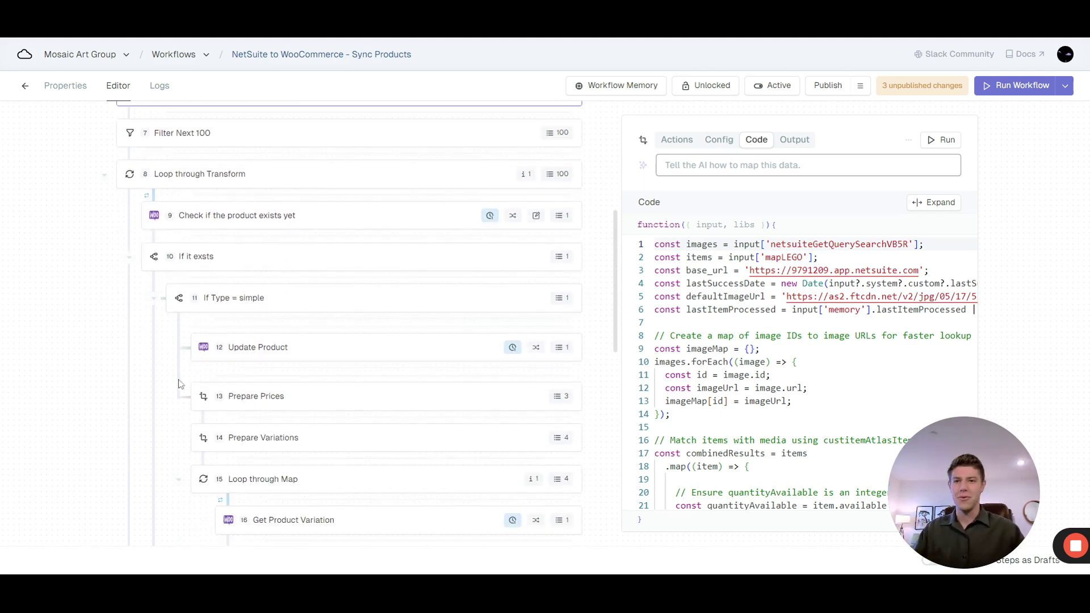
scroll(193, 400, down, 1)
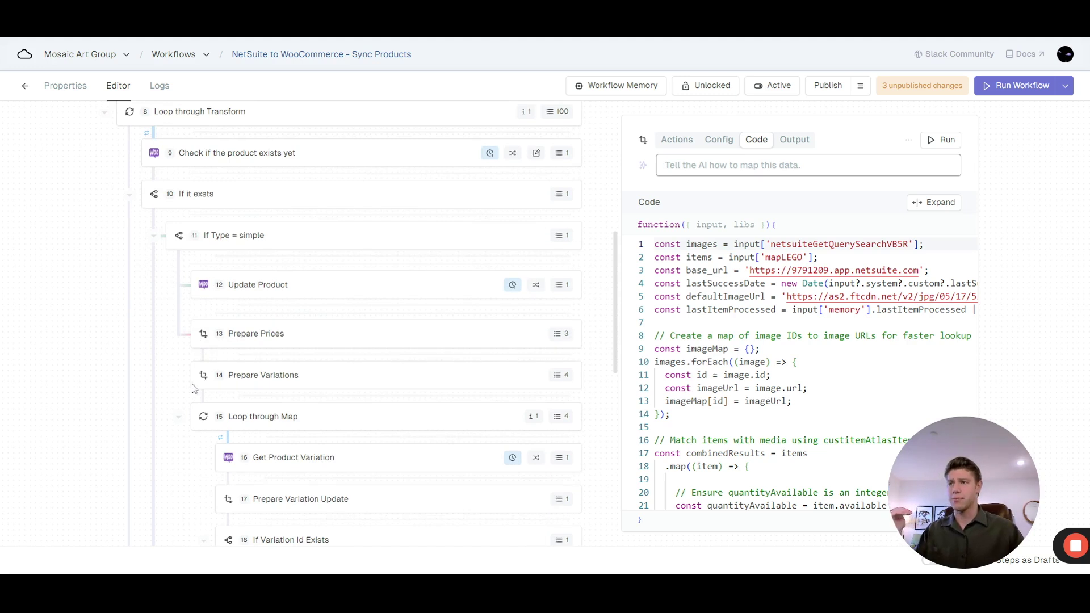
scroll(202, 394, up, 1)
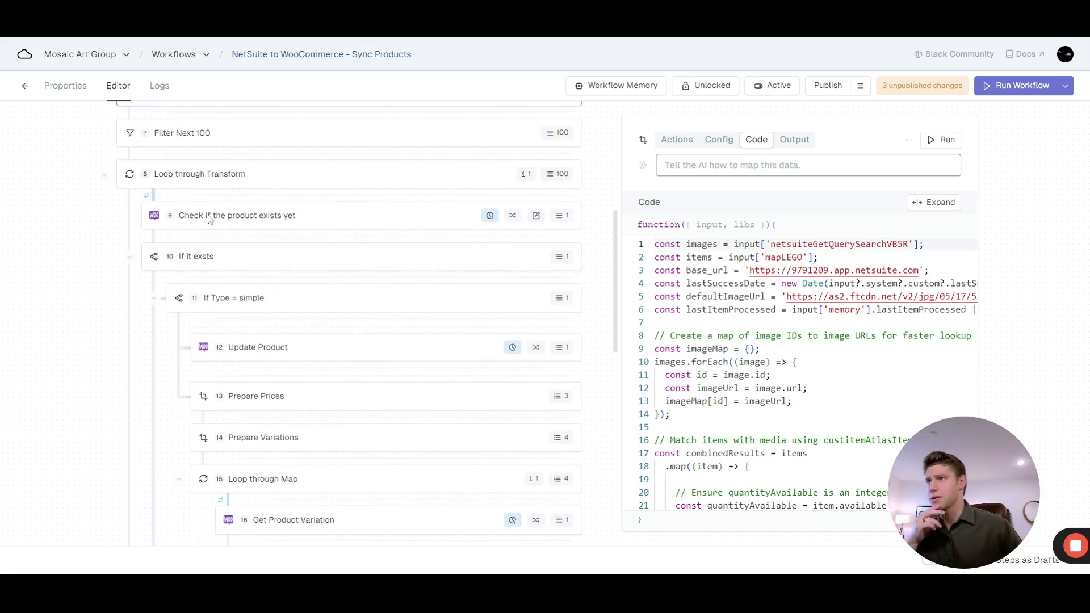
mouse_move(227, 236)
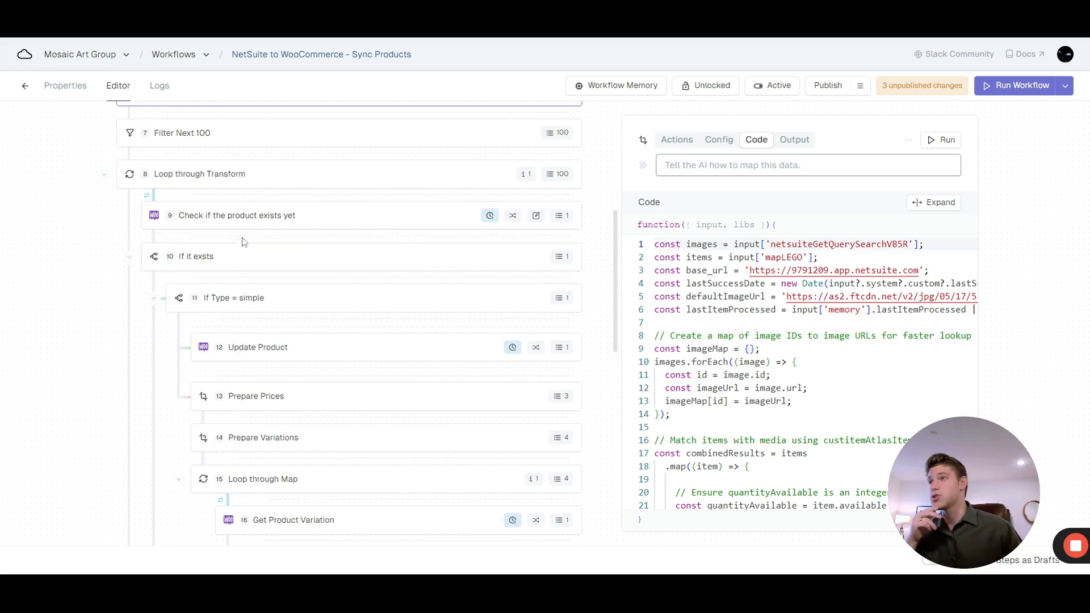
scroll(301, 249, up, 1)
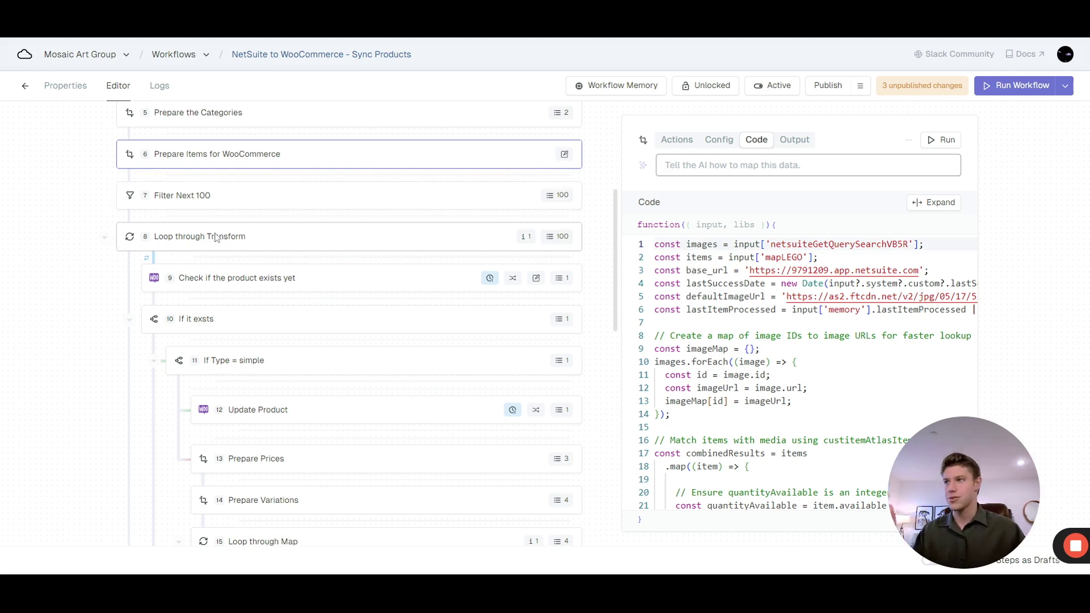
scroll(184, 273, down, 1)
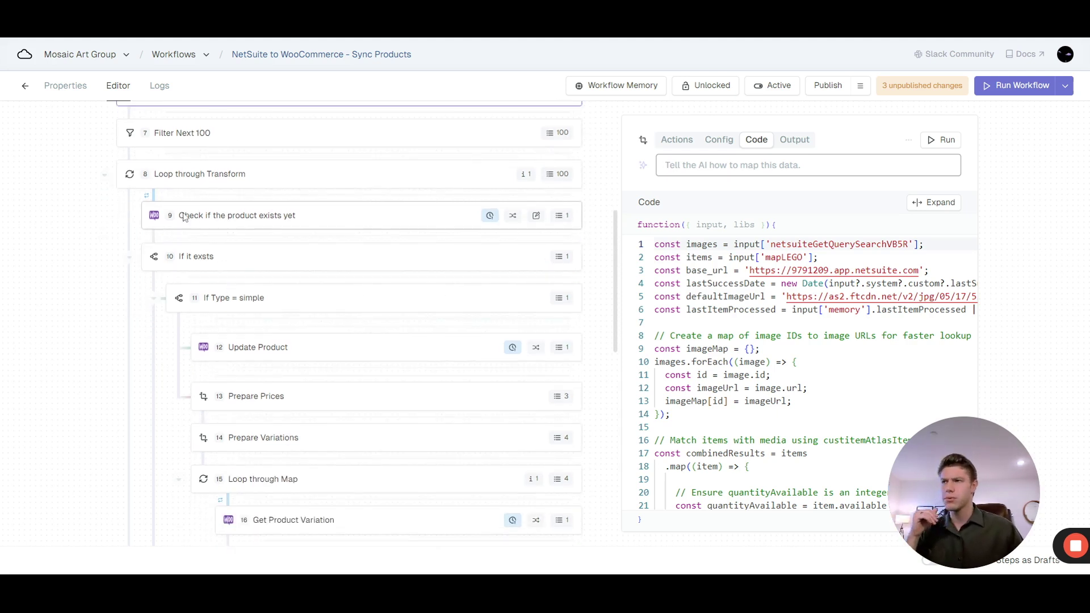
- Inspect the configuration of Check if the product exists yet and the branches that follow it
click(213, 218)
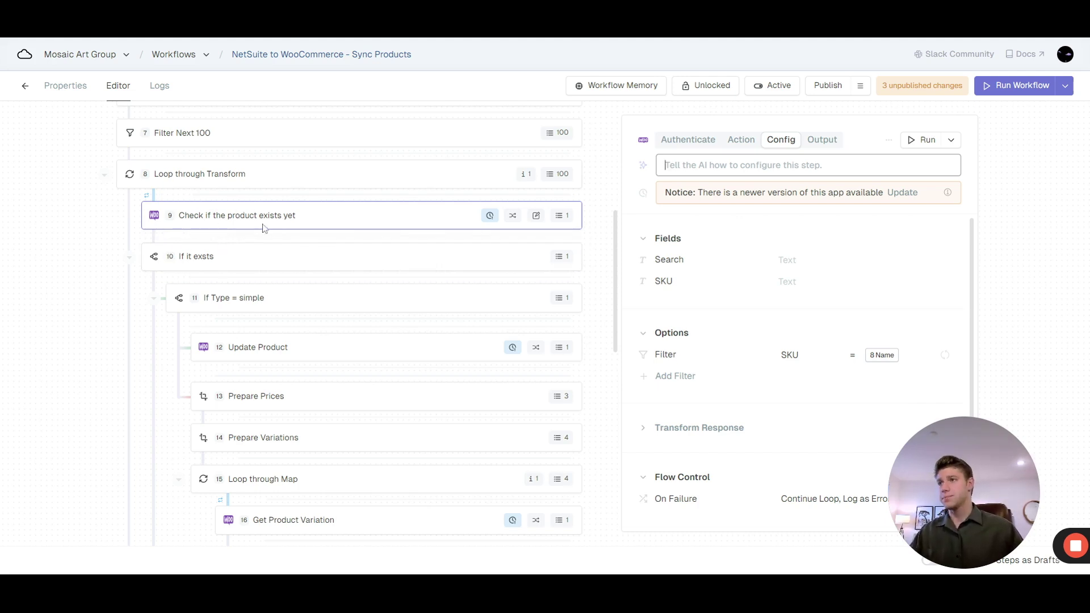
scroll(259, 276, down, 1)
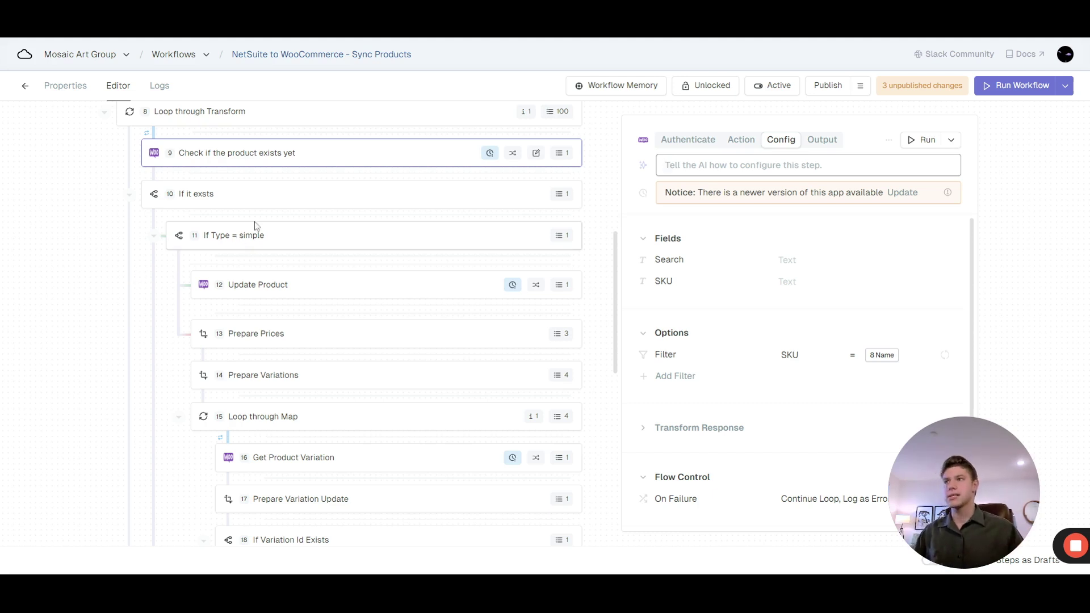
scroll(134, 366, down, 1)
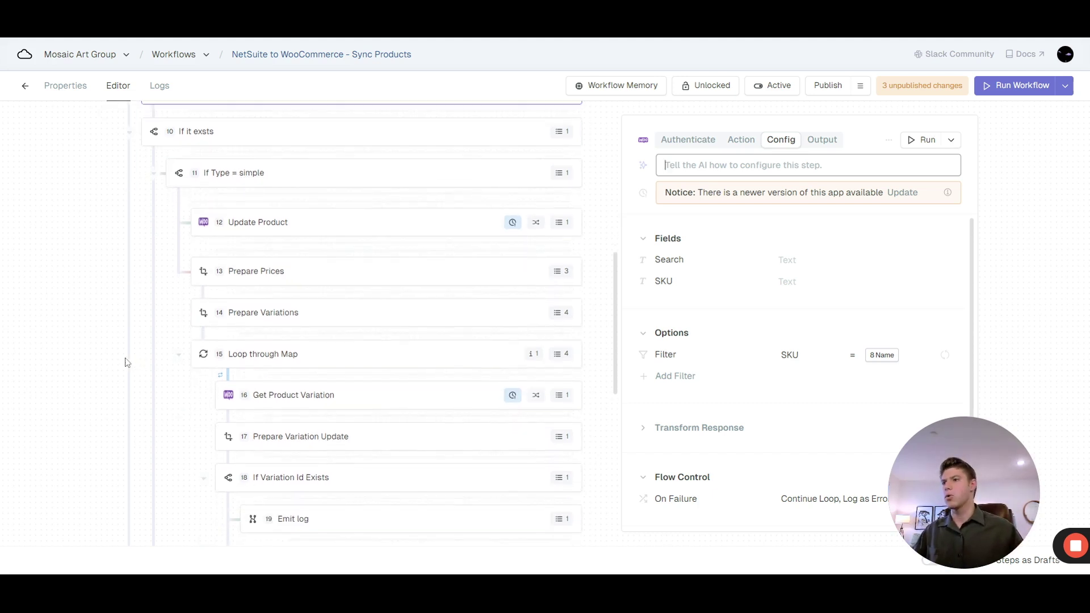
scroll(164, 360, up, 1)
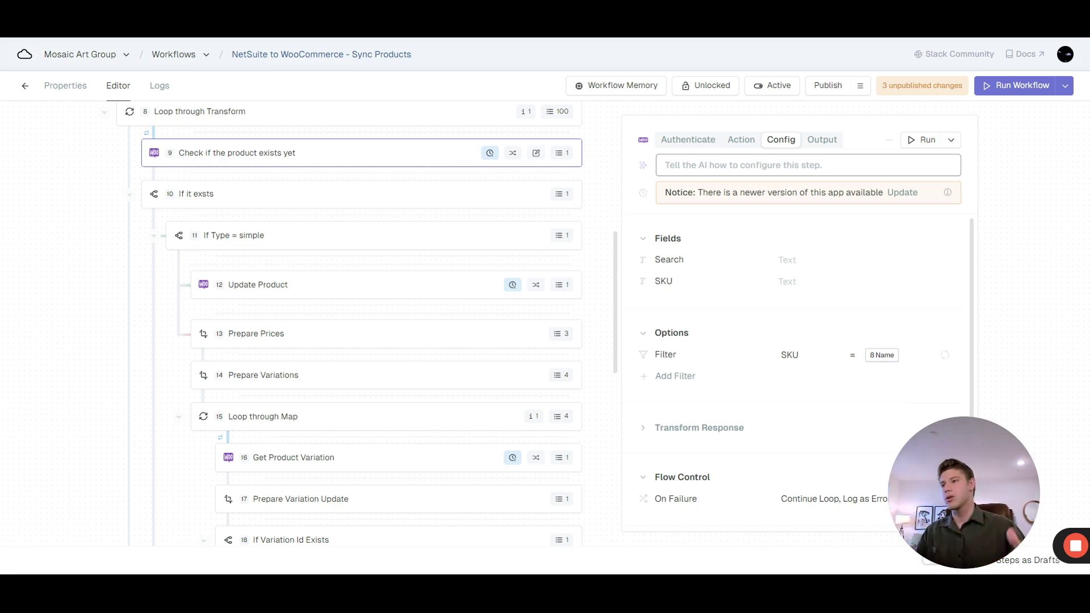
scroll(147, 426, down, 1)
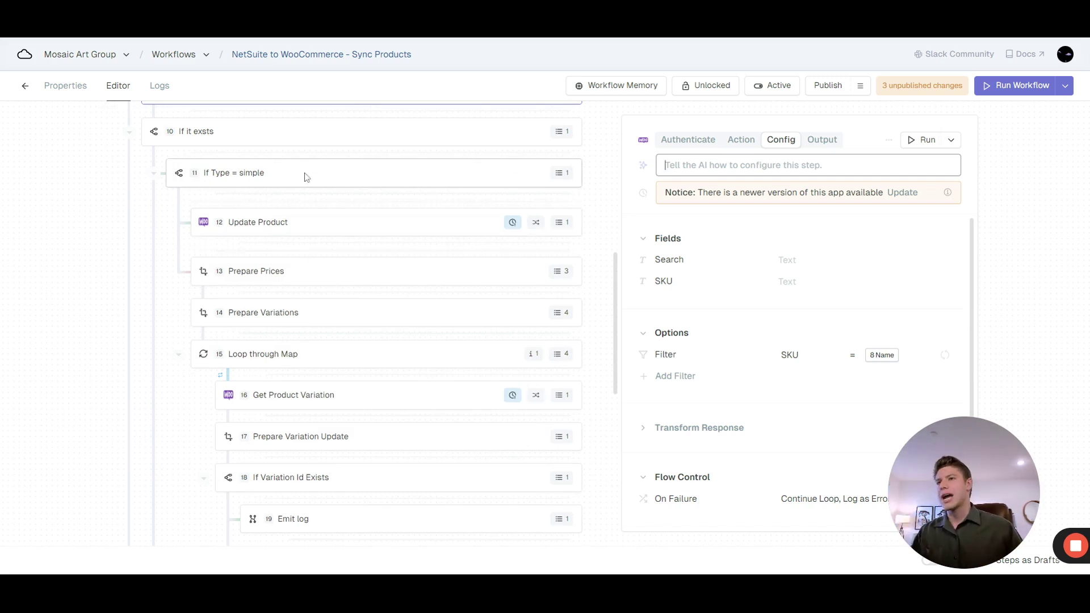
- Open the condition of the If Type = simple step to inspect its compared values and operator
mouse_move(247, 244)
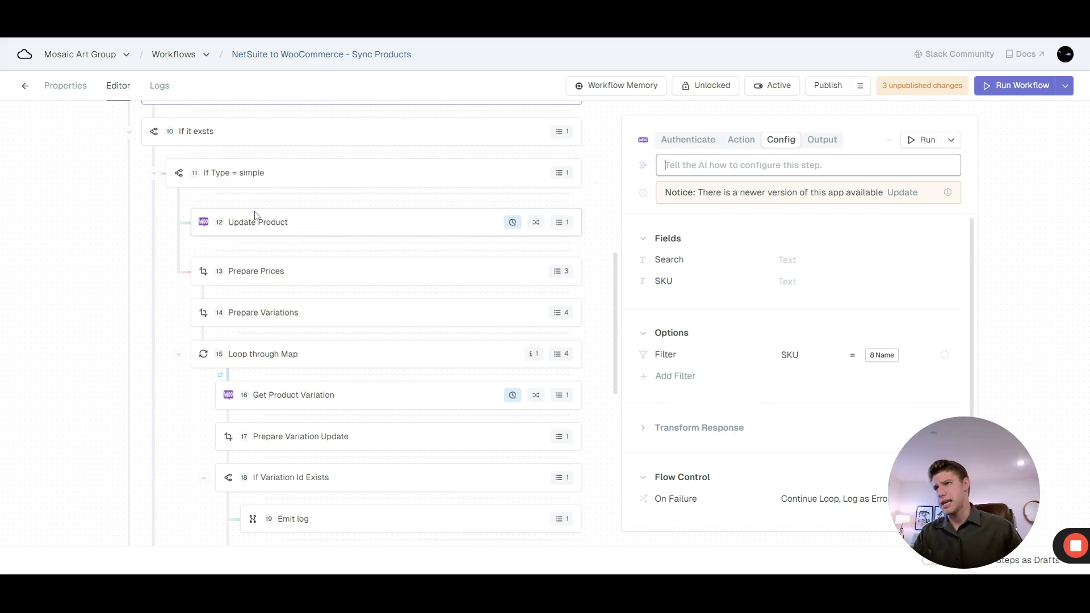
click(366, 170)
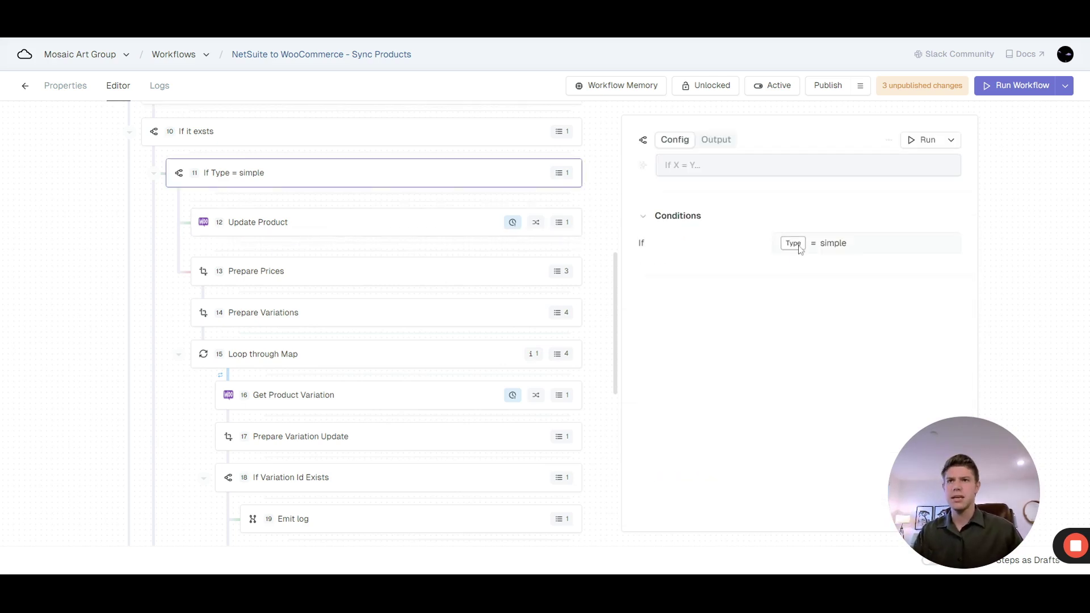
click(800, 248)
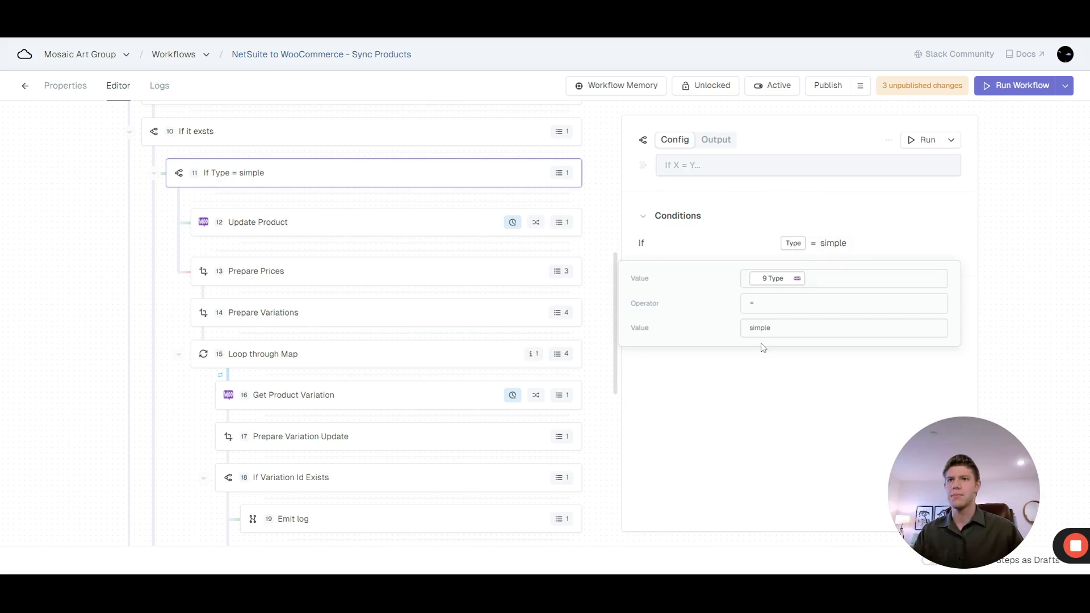
scroll(324, 318, up, 2)
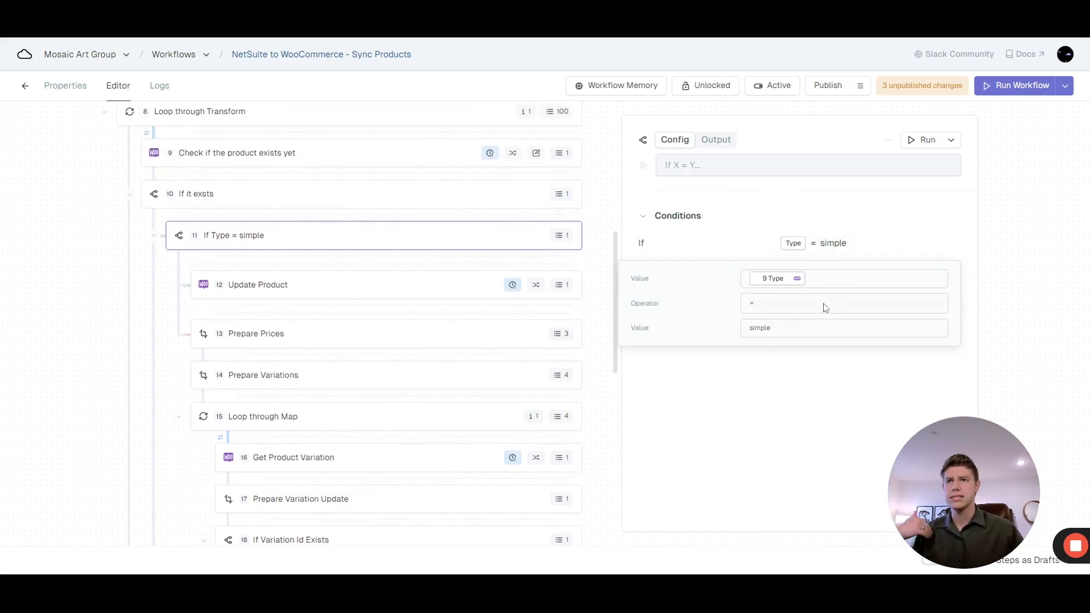
- Examine the output summary of Check if the product exists yet, from product ID and type through categories, images, attributes and variations
click(561, 154)
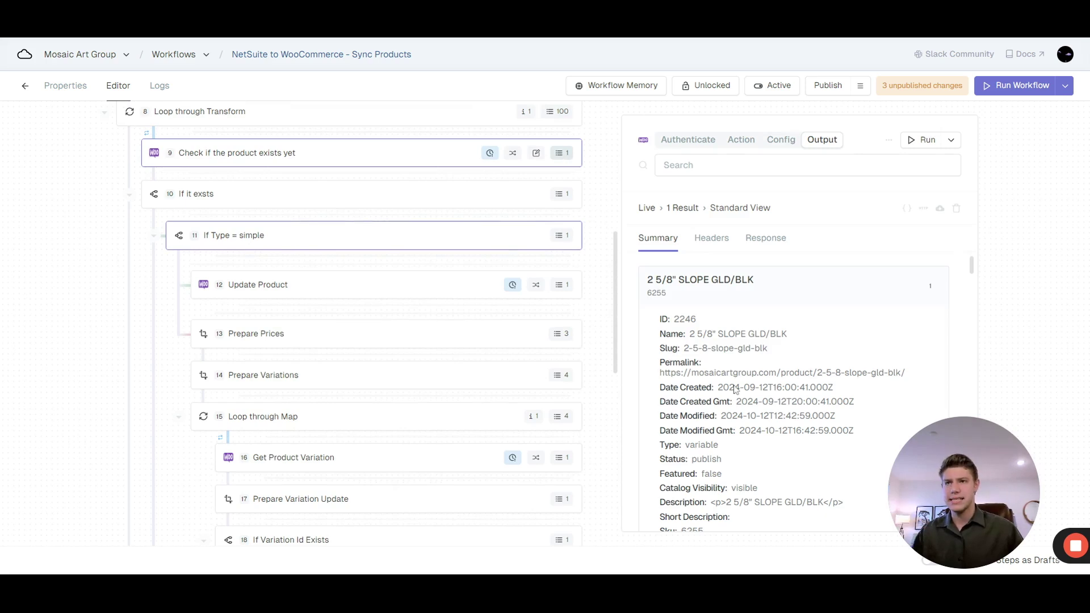
scroll(709, 364, down, 3)
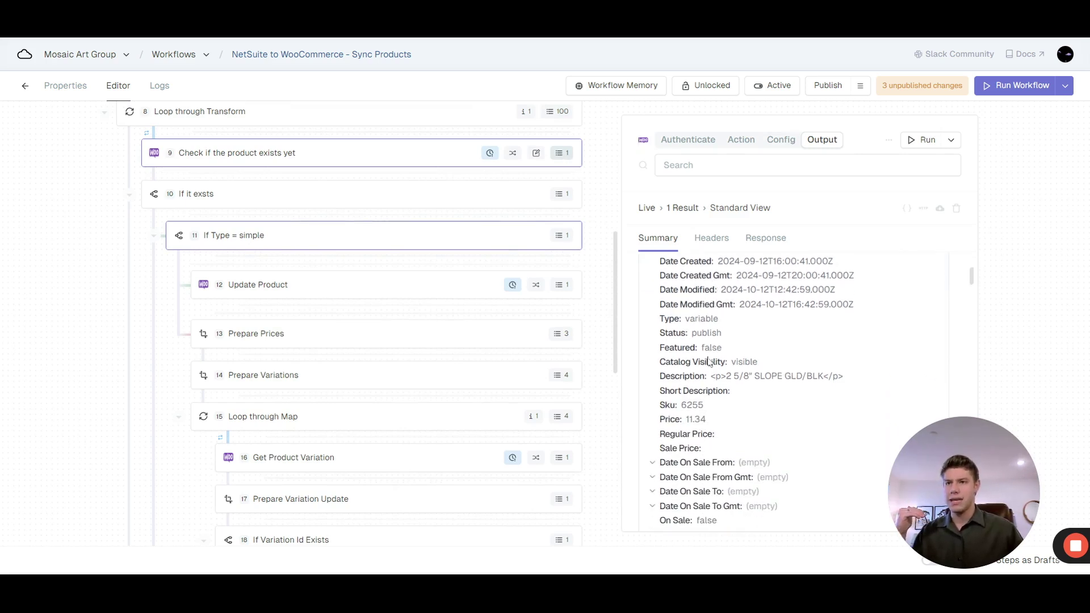
scroll(709, 363, down, 4)
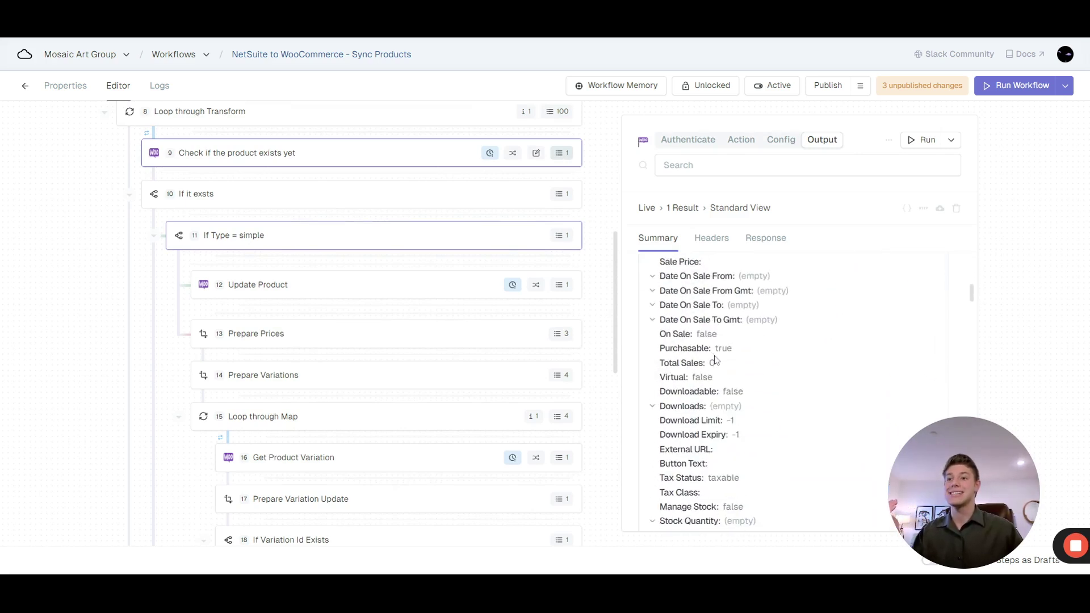
scroll(716, 361, down, 5)
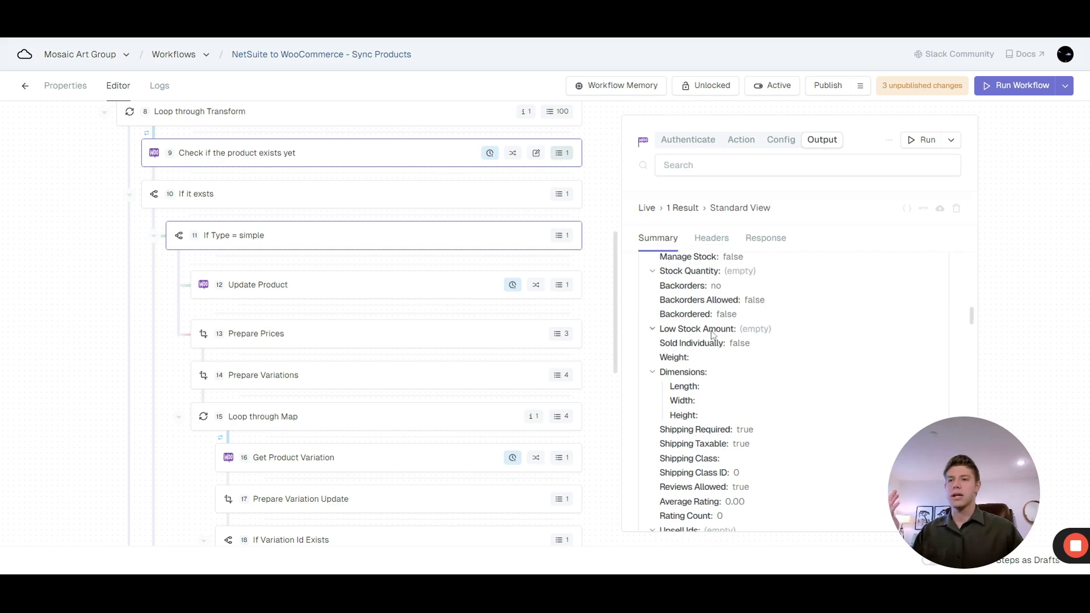
scroll(710, 369, down, 3)
scroll(676, 395, down, 4)
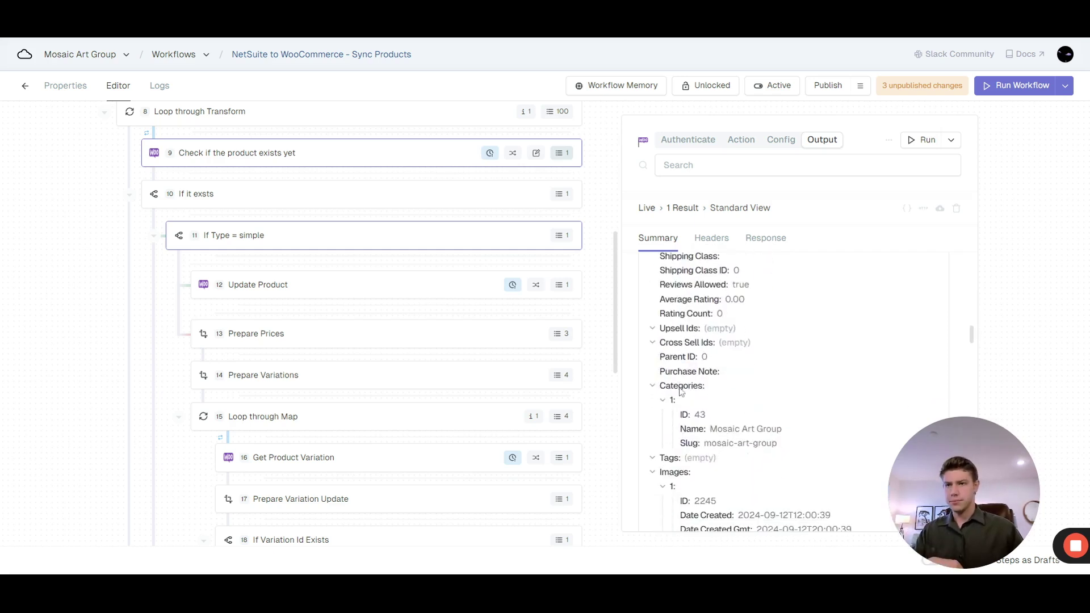
scroll(687, 385, down, 3)
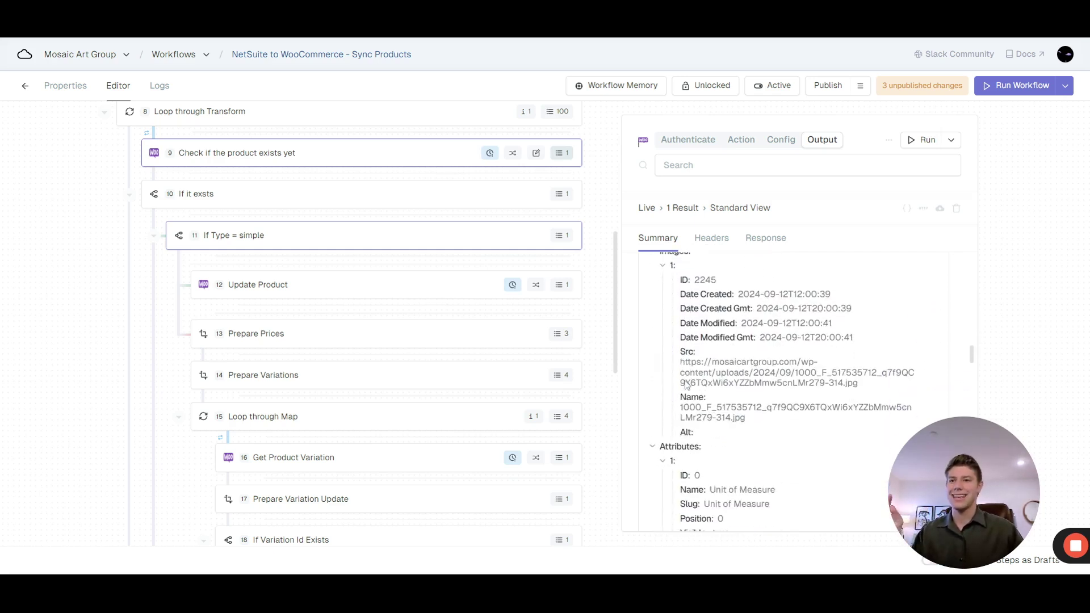
scroll(665, 381, down, 2)
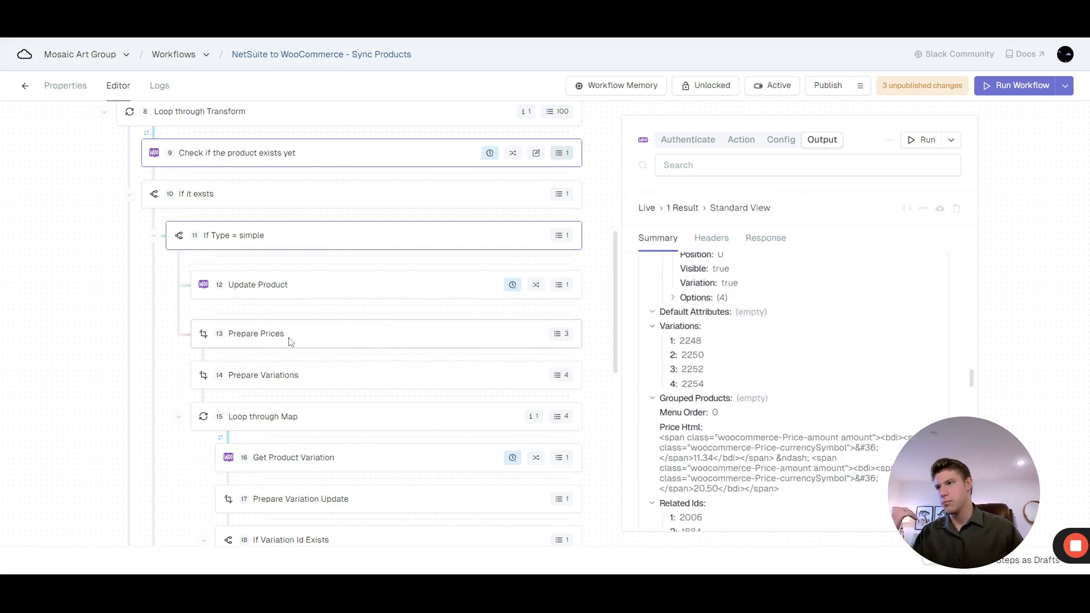
- View the outputs of Prepare Prices and Prepare Variations in the existing-product branch
scroll(287, 346, down, 1)
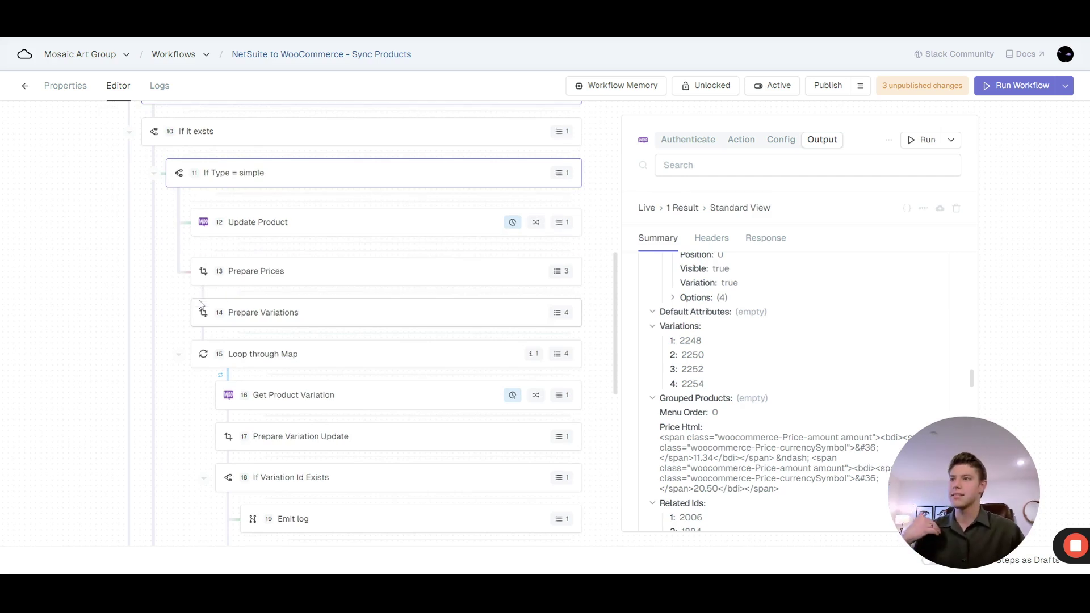
click(565, 281)
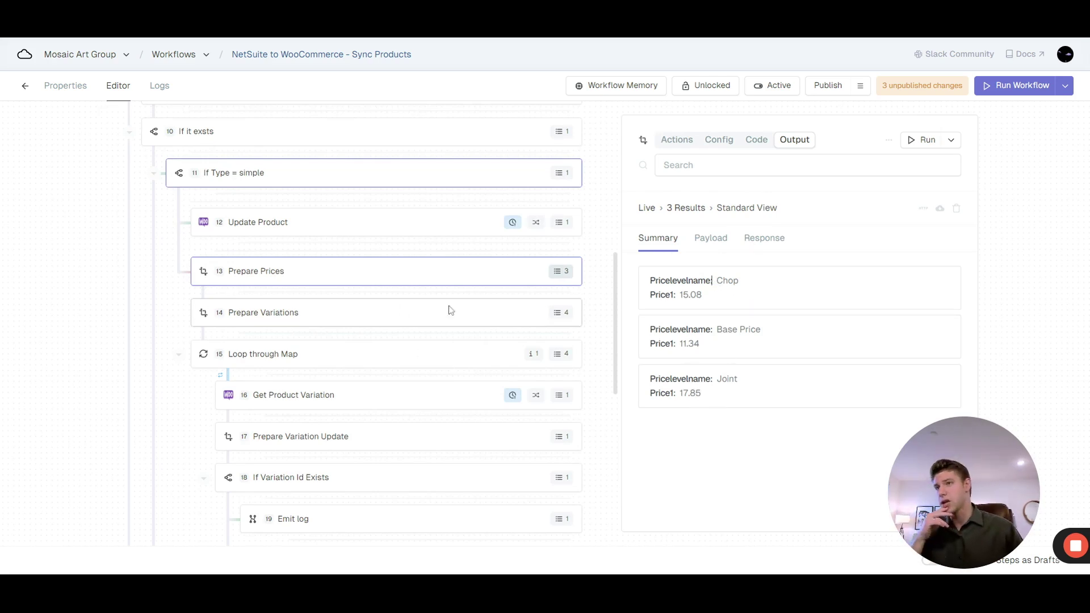
click(559, 317)
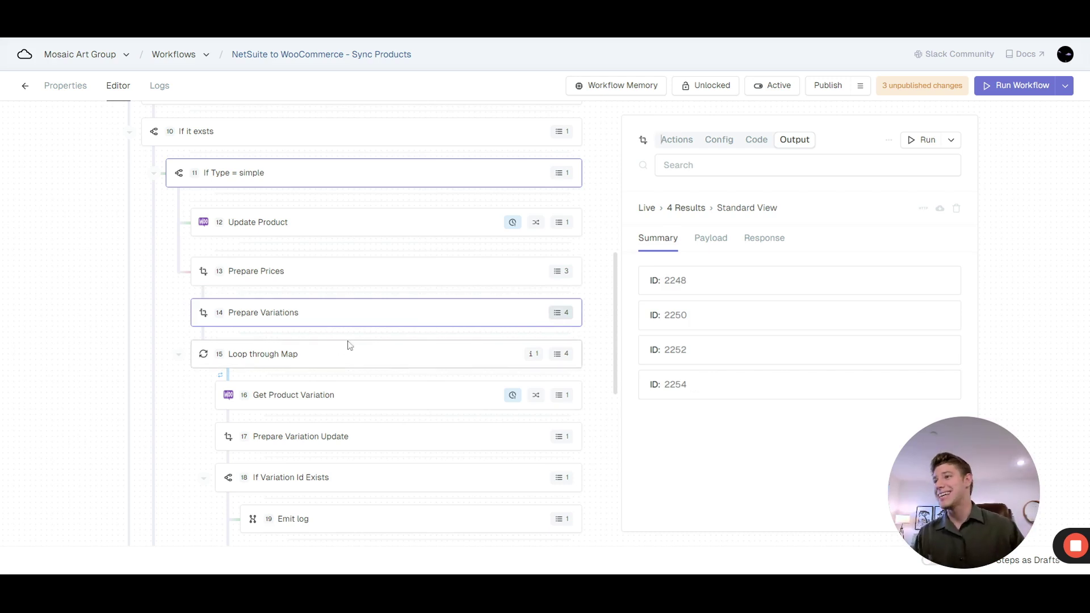
- View the output of Prepare Variation Update inside Loop through Map
scroll(348, 343, down, 1)
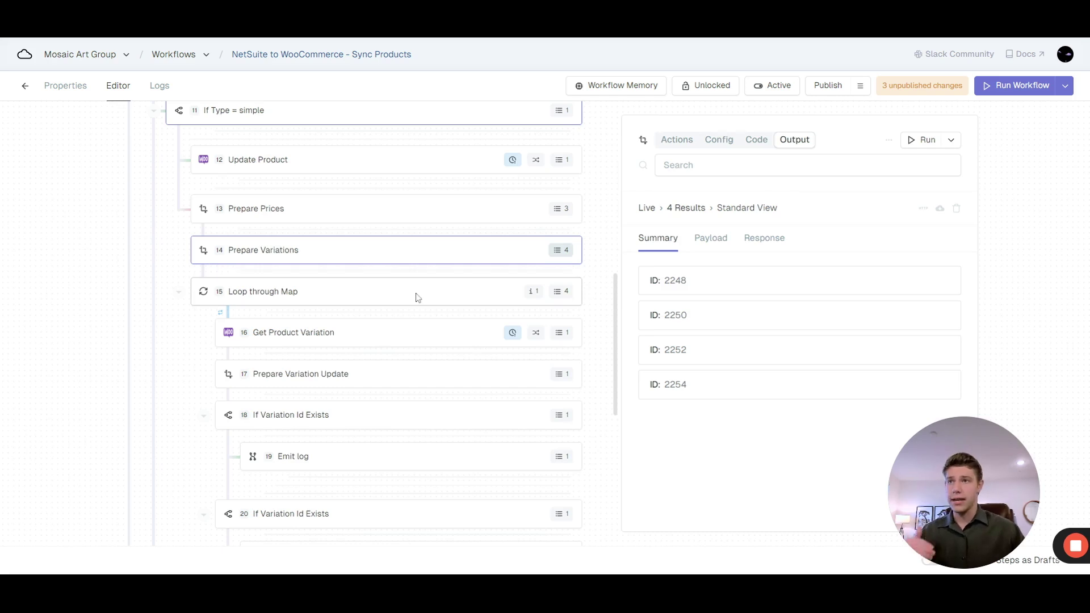
scroll(343, 346, down, 2)
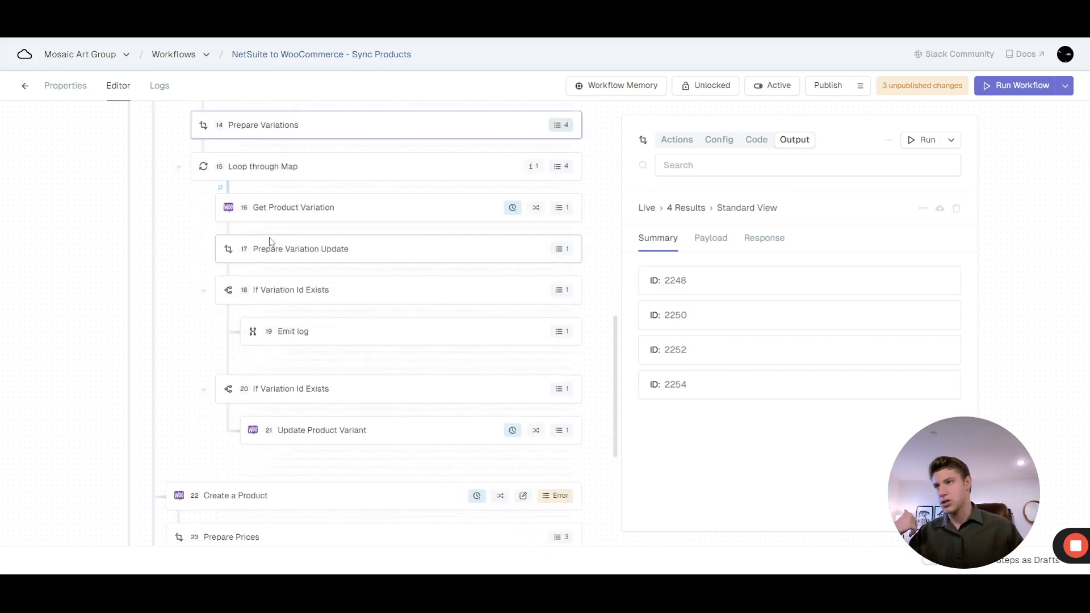
click(565, 251)
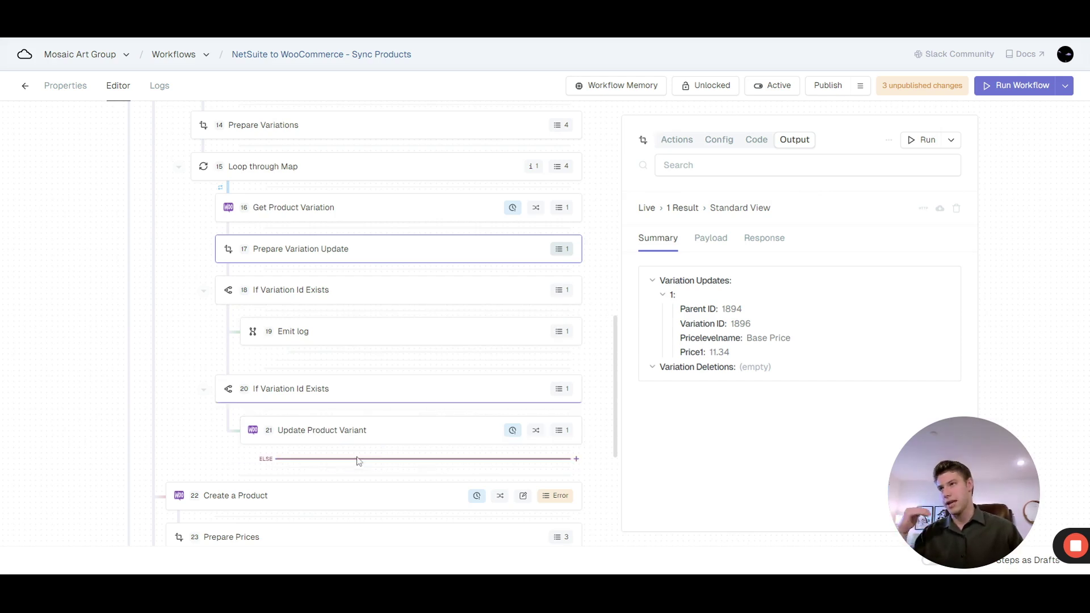
- Inspect the condition of step 10, which checks for an existing product, and trace its branches down to Create a Product
scroll(359, 460, up, 1)
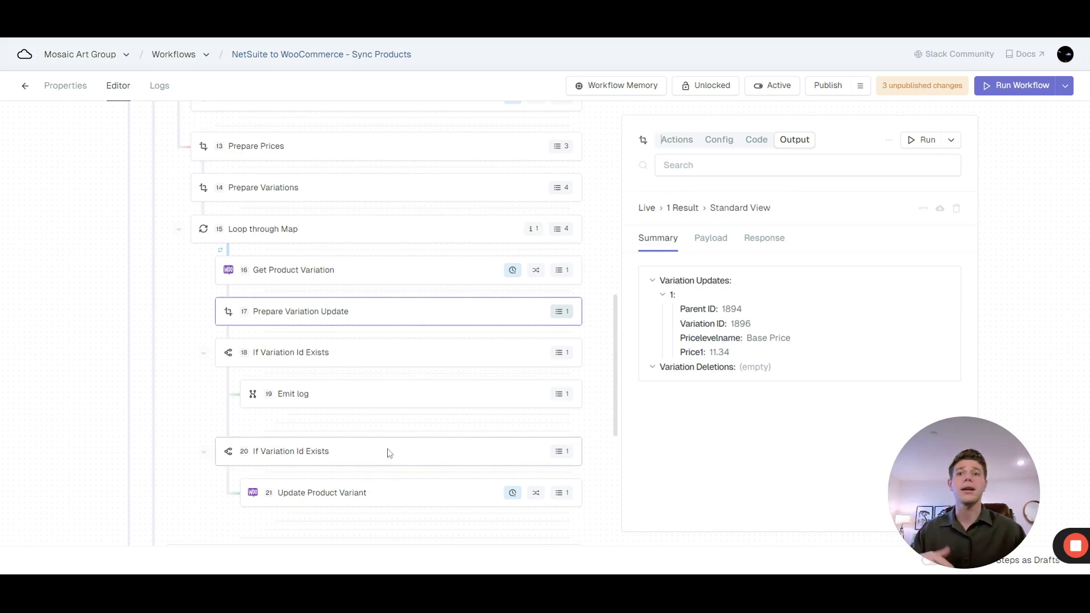
scroll(384, 451, up, 4)
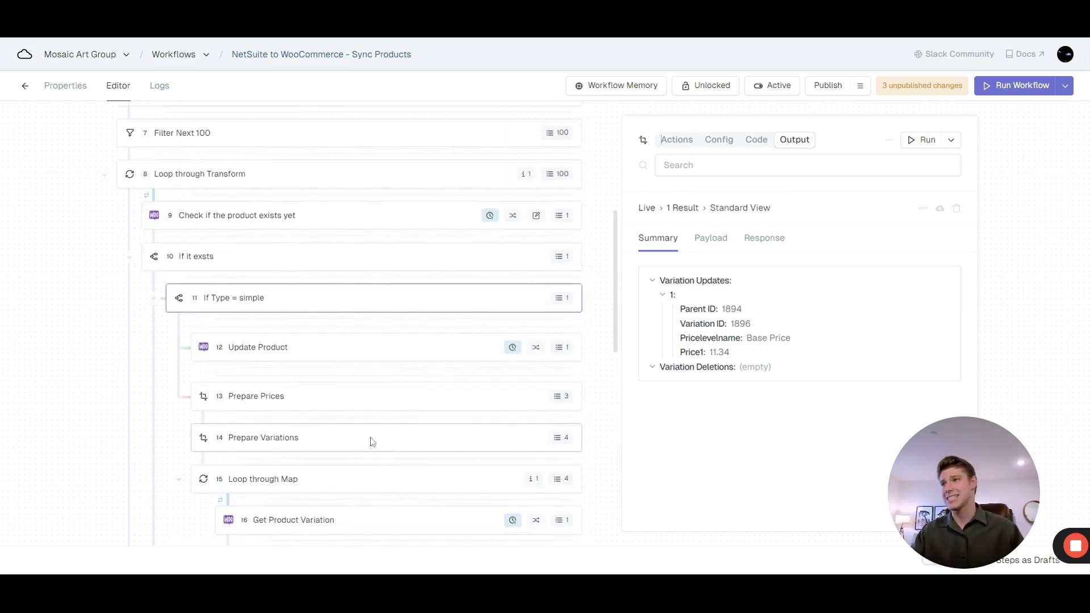
click(200, 259)
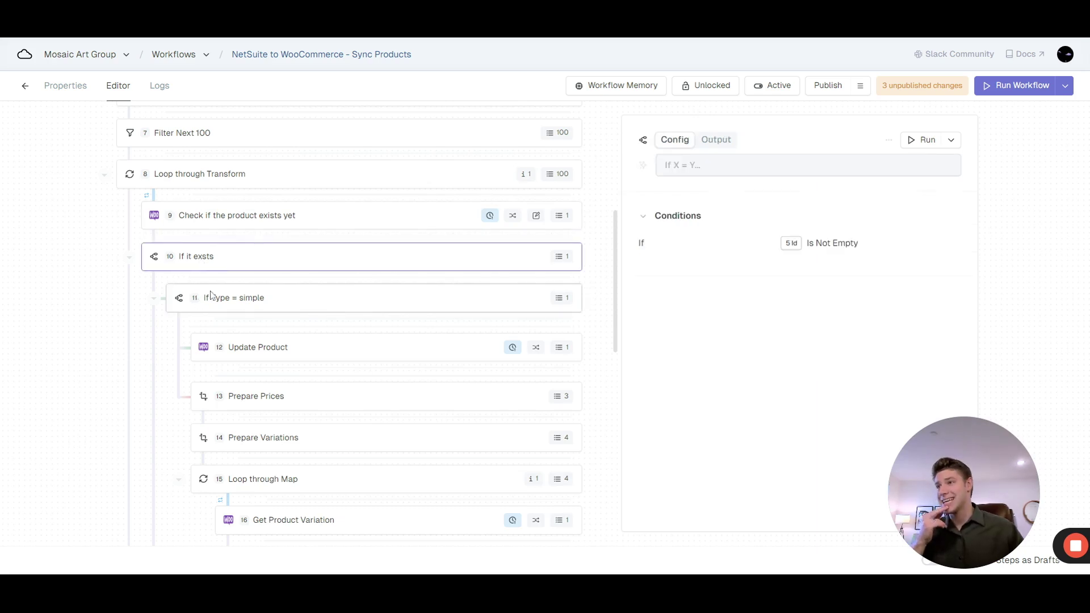
scroll(221, 238, down, 1)
scroll(283, 375, down, 3)
scroll(273, 341, up, 3)
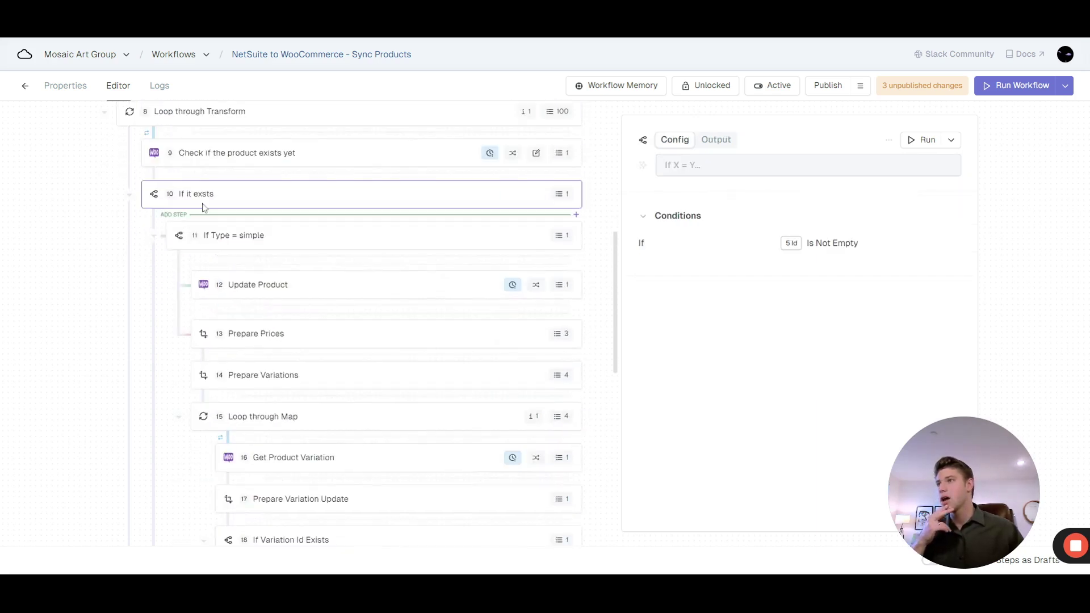
scroll(171, 233, down, 7)
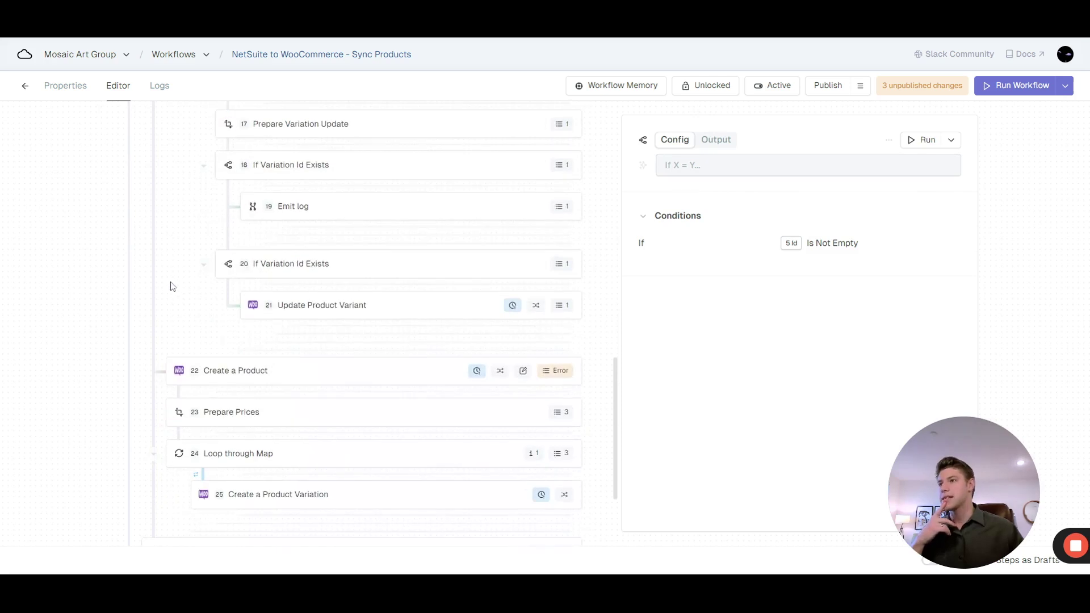
- Inspect the configured fields of Create a Product, including its type, price, categories, images and attributes
click(256, 373)
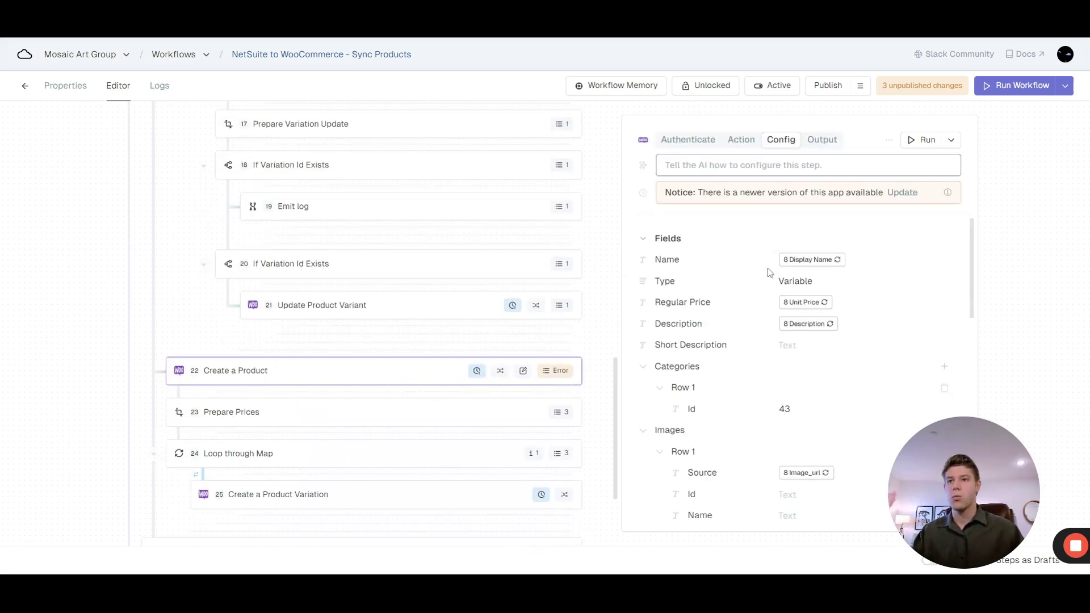
scroll(770, 272, down, 1)
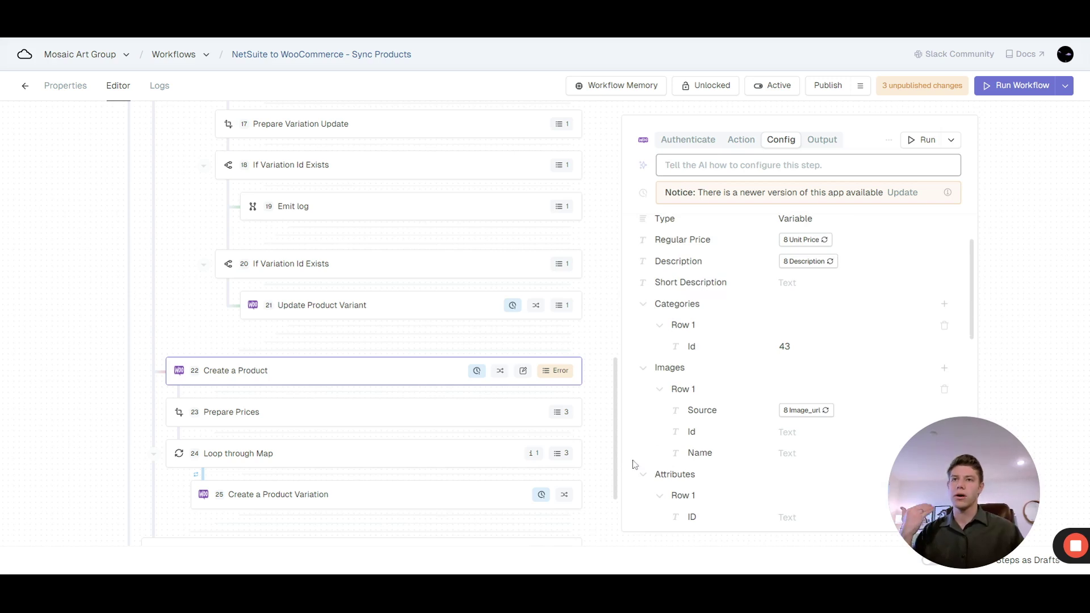
scroll(705, 430, up, 1)
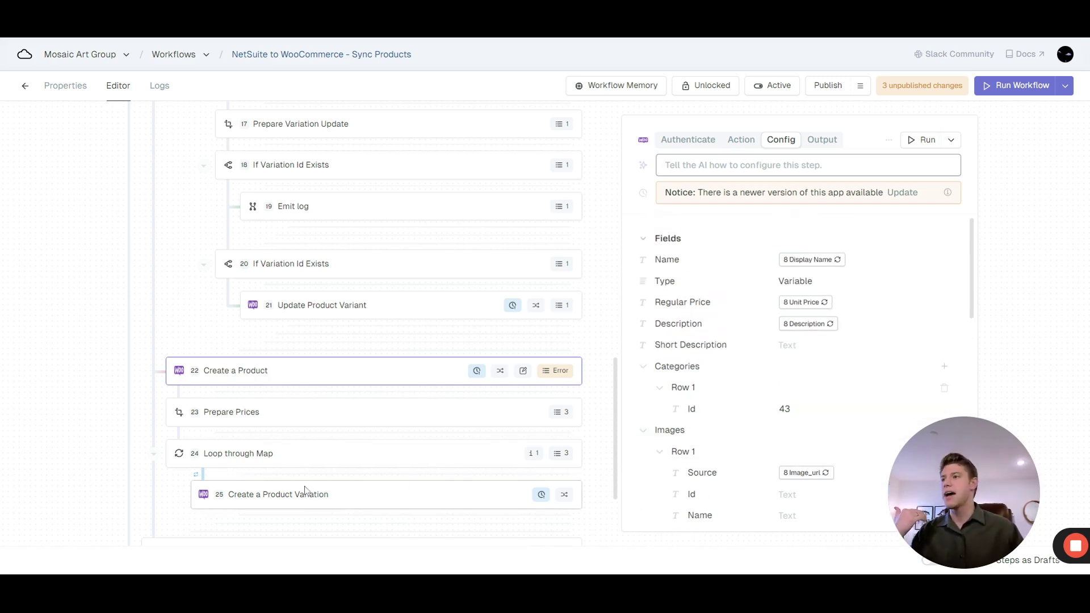
- View the output of Prepare Prices under Create a Product and the configuration of Create a Product Variation
mouse_move(370, 392)
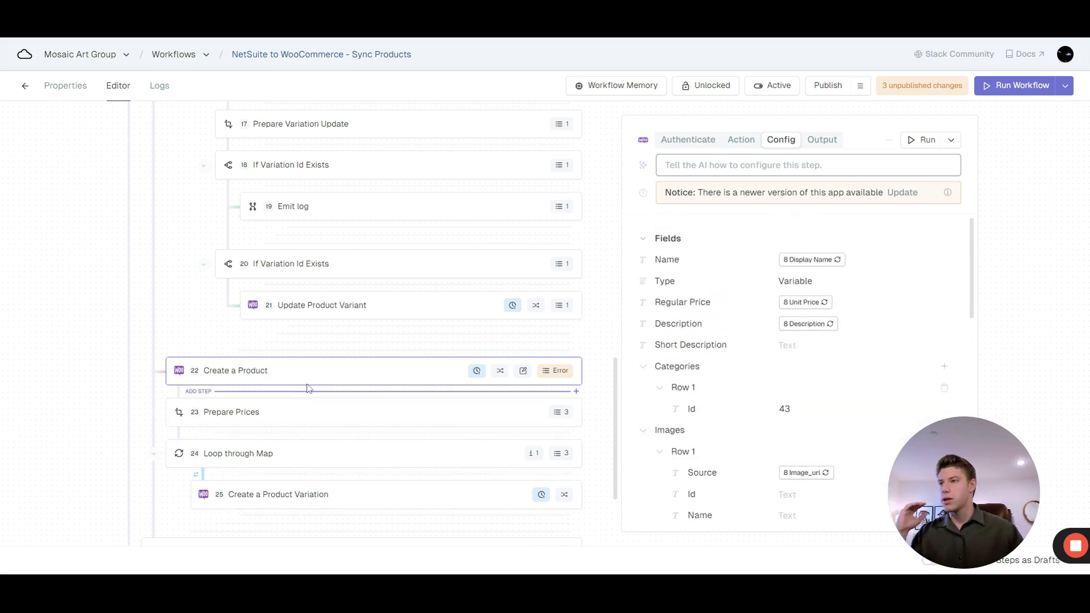
click(566, 415)
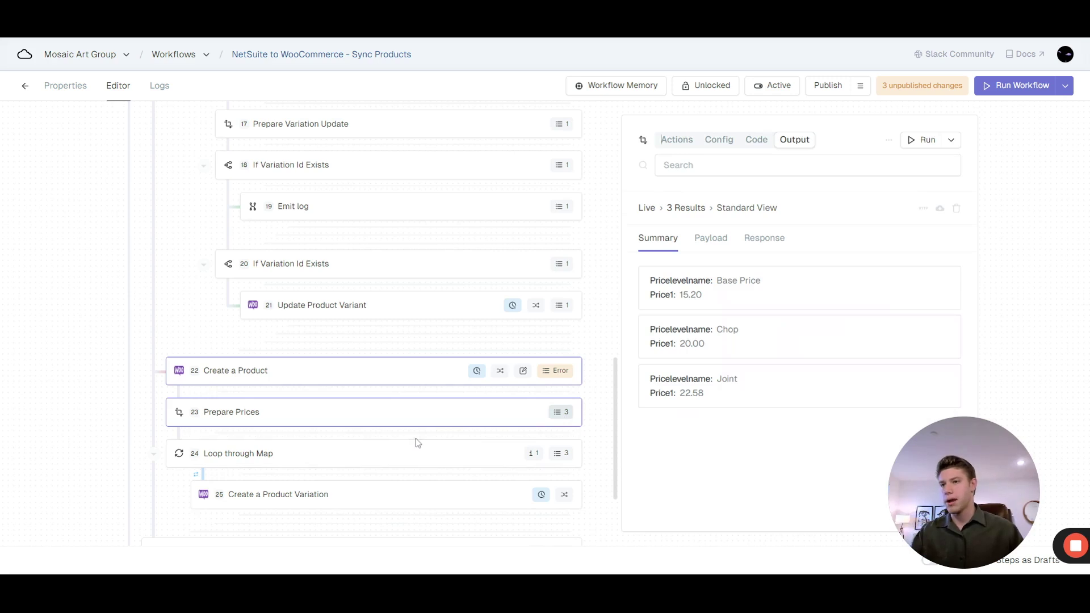
scroll(418, 443, down, 1)
click(384, 436)
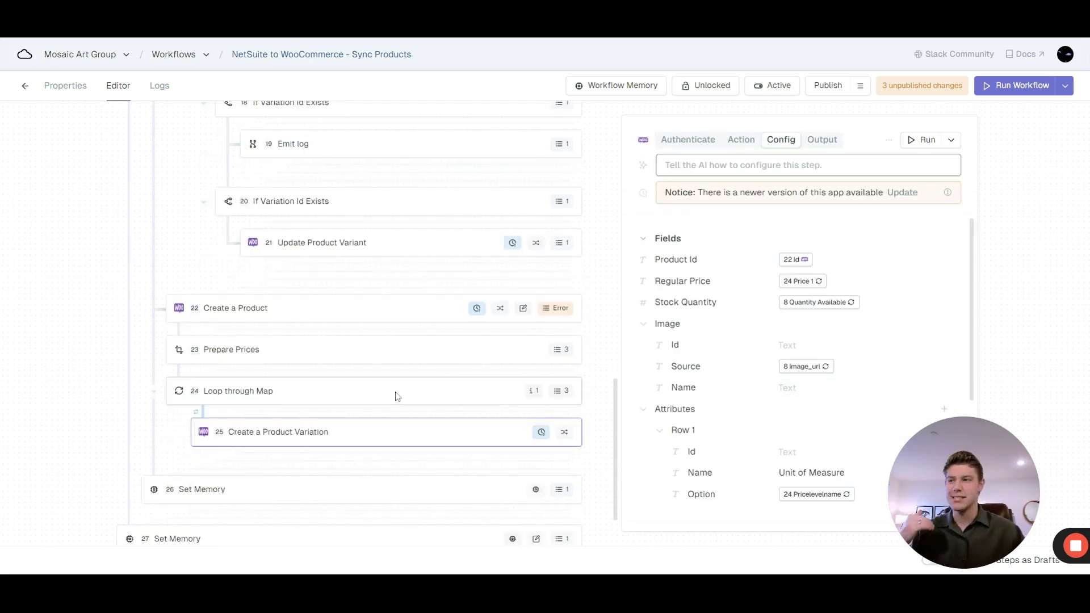
- Inspect the memory configuration of Set Memory in step 26 and review the whole workflow from its trigger to the last step
scroll(363, 391, down, 1)
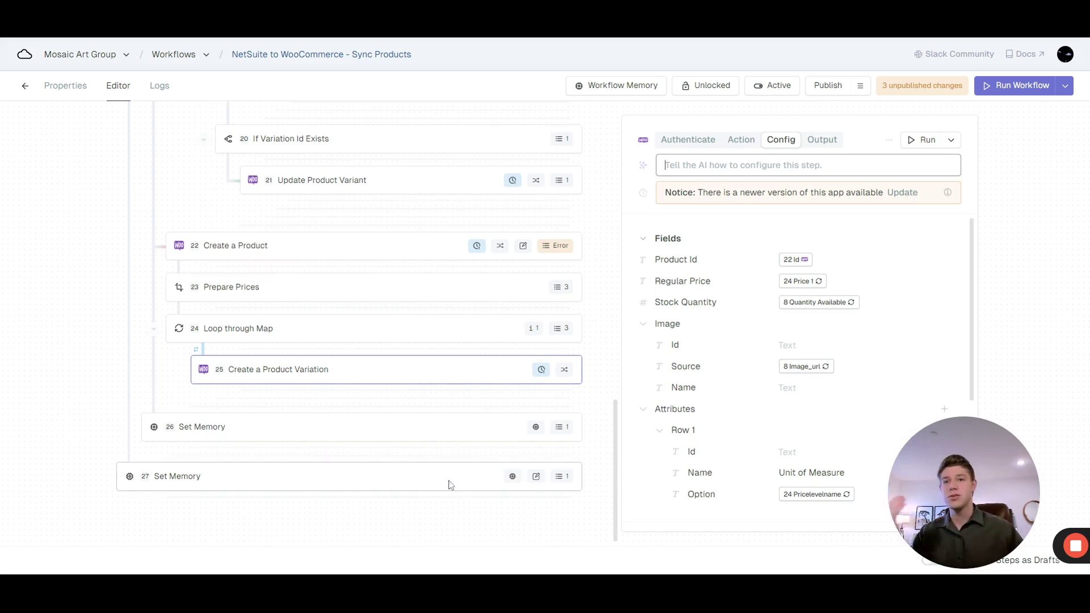
click(260, 430)
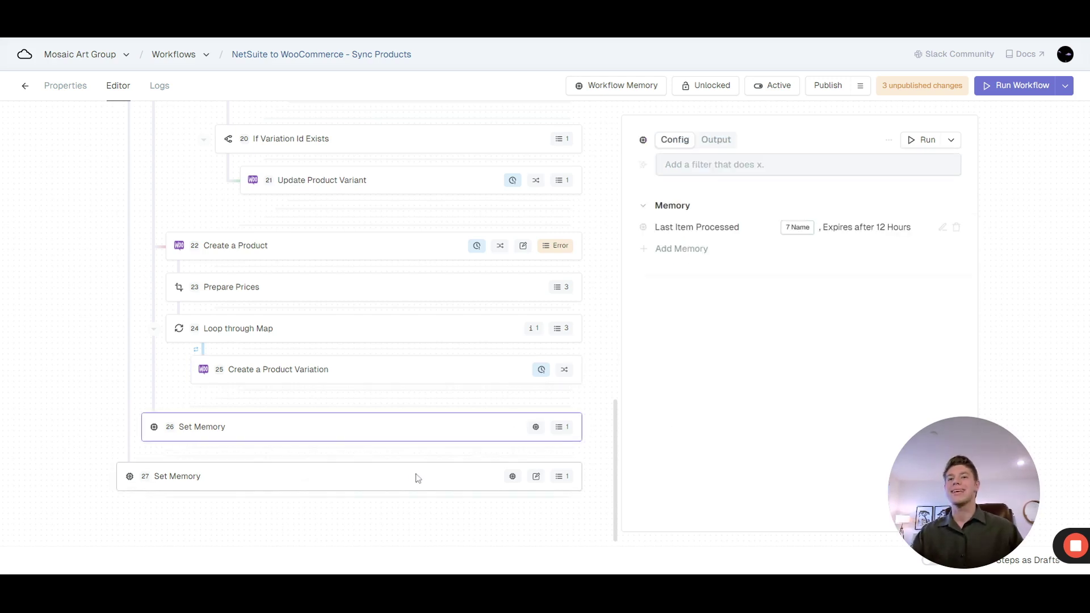
mouse_move(285, 395)
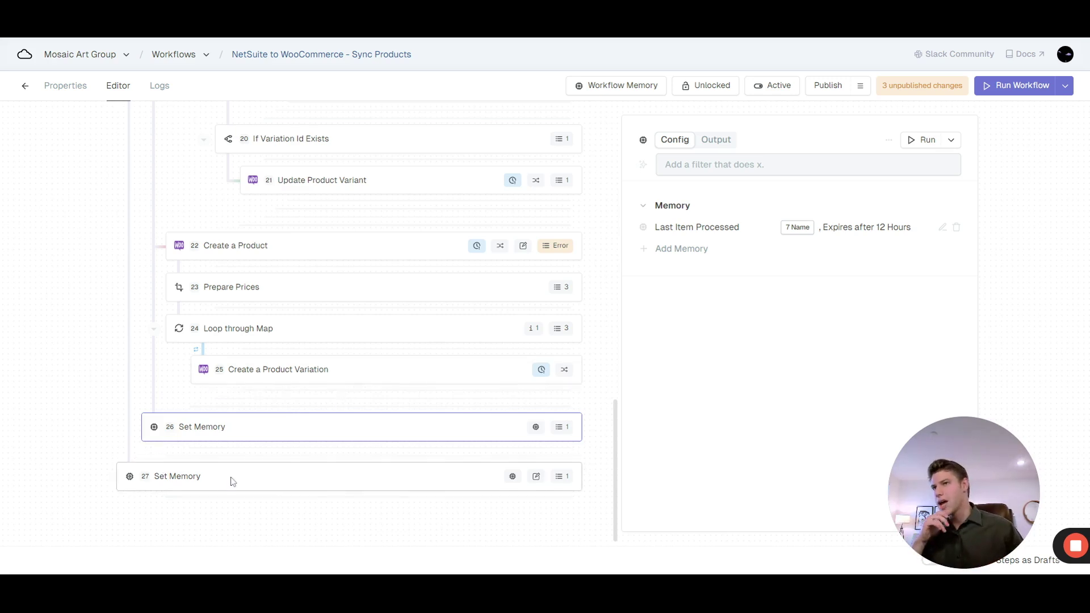
scroll(233, 480, up, 5)
scroll(250, 480, up, 10)
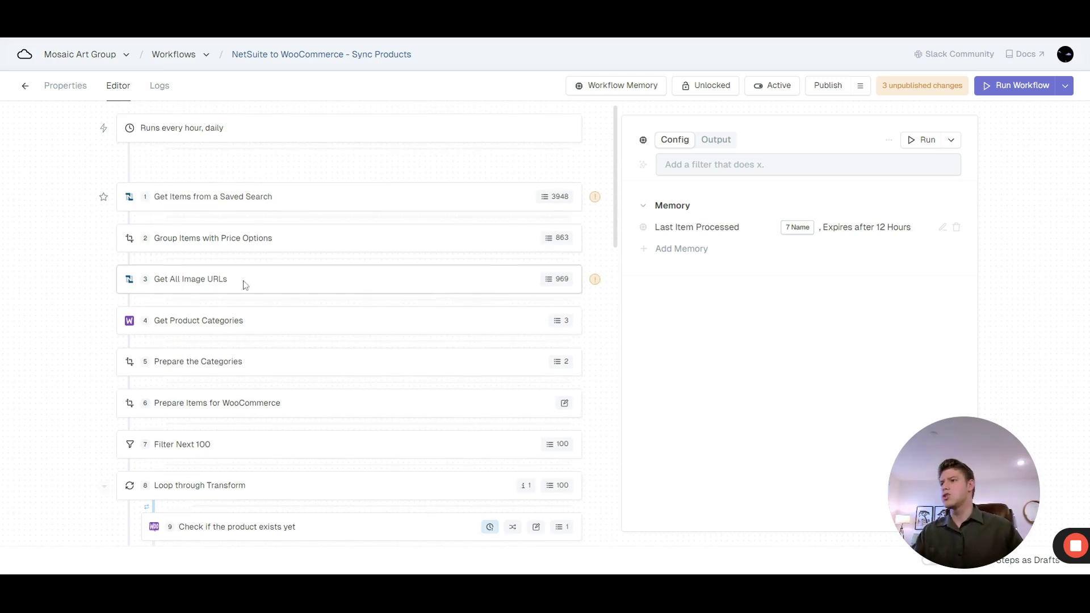
scroll(250, 286, down, 12)
scroll(260, 289, down, 2)
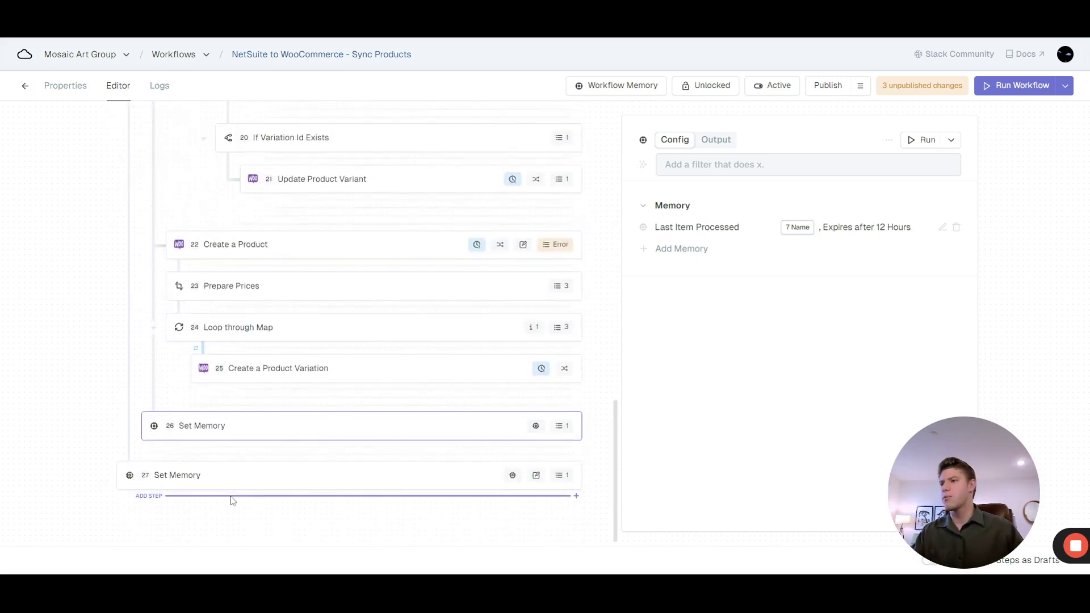
- Add a Map step after the final Set Memory, with Get Items from a Saved Search as its data source
click(231, 499)
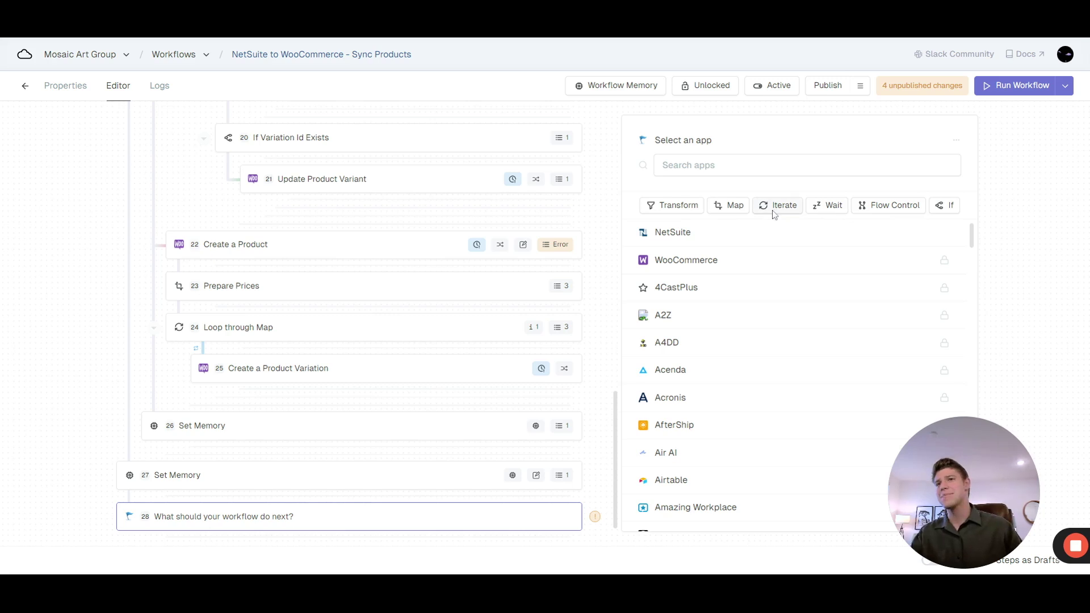
click(728, 209)
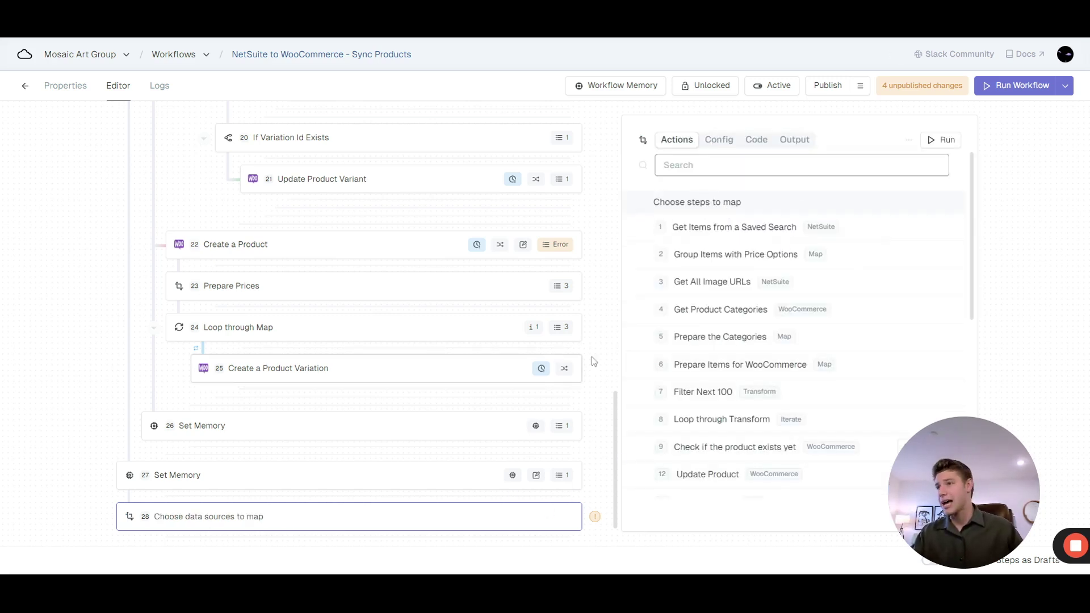
mouse_move(503, 398)
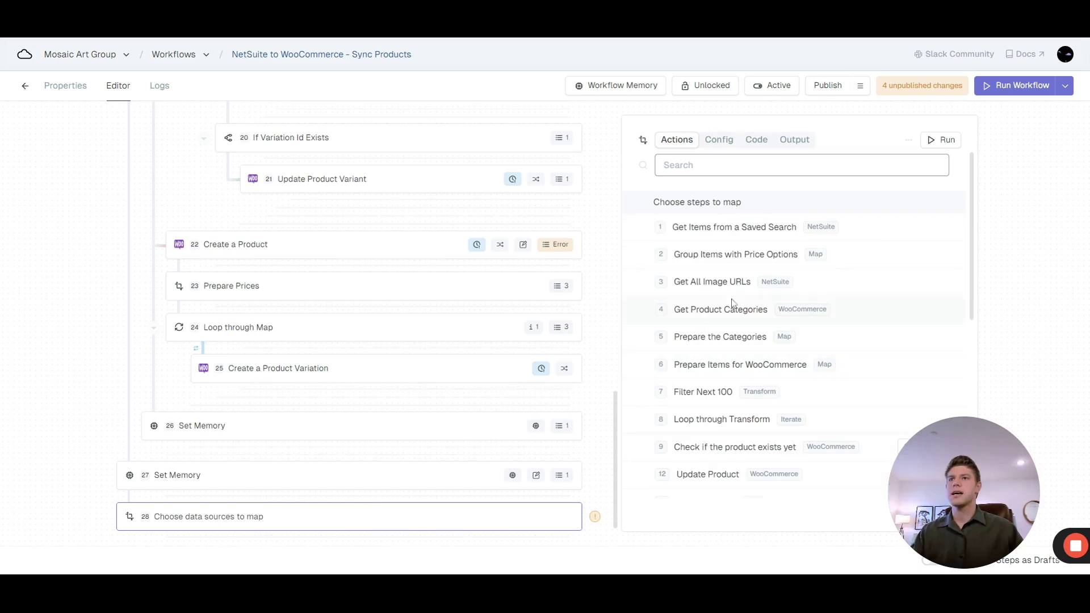
click(720, 234)
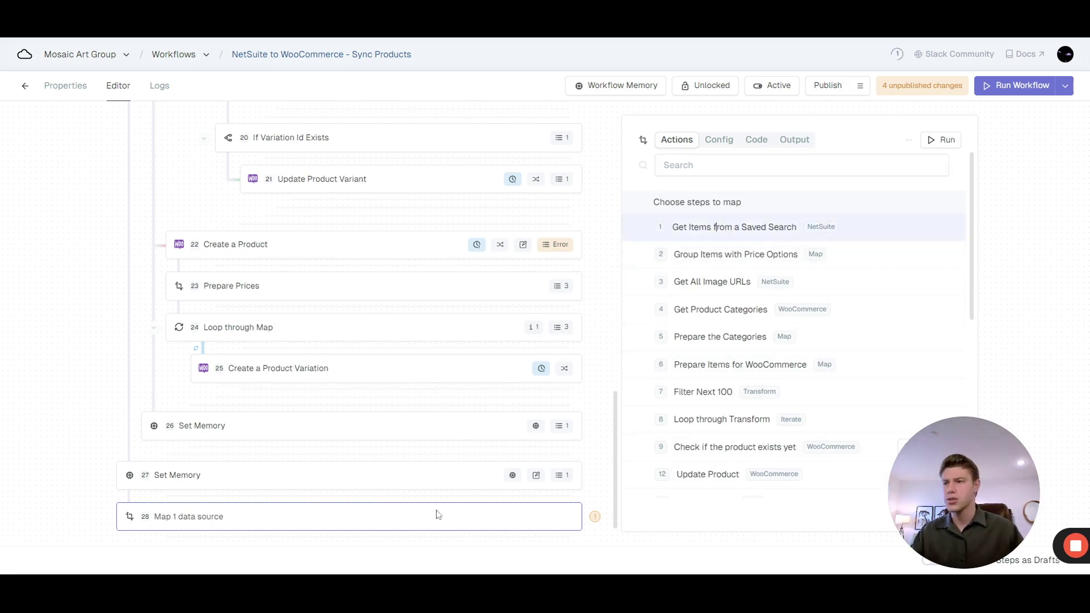
- Show the code of the new Map step and run the step
scroll(437, 513, up, 2)
click(757, 140)
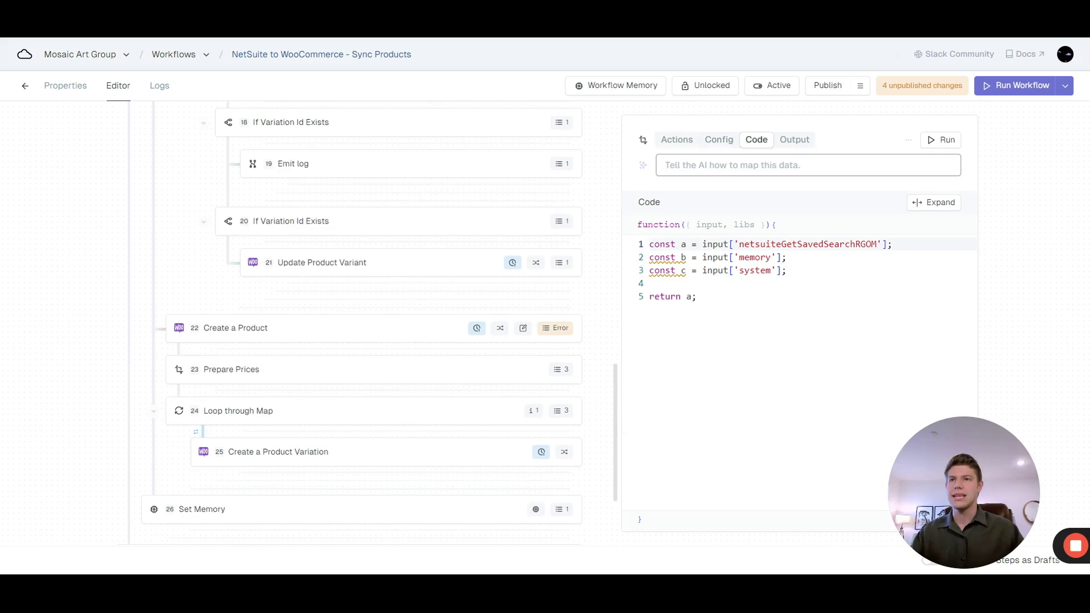
click(938, 144)
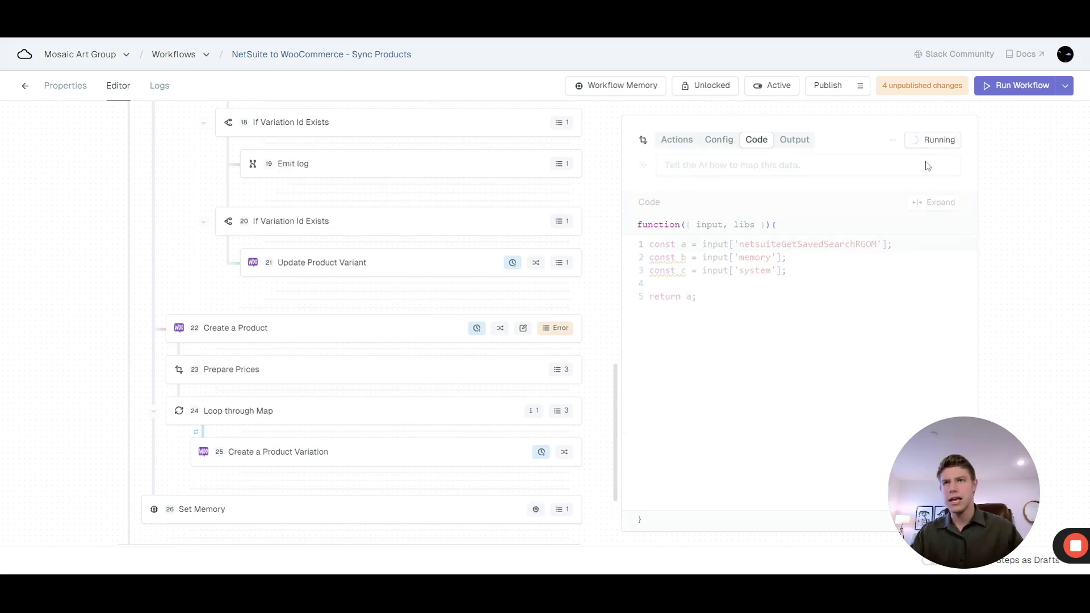
- Copy the Record Type label from the Map step's output and ask the AI to map the data with "Please get me the Record Type:"
scroll(438, 414, down, 3)
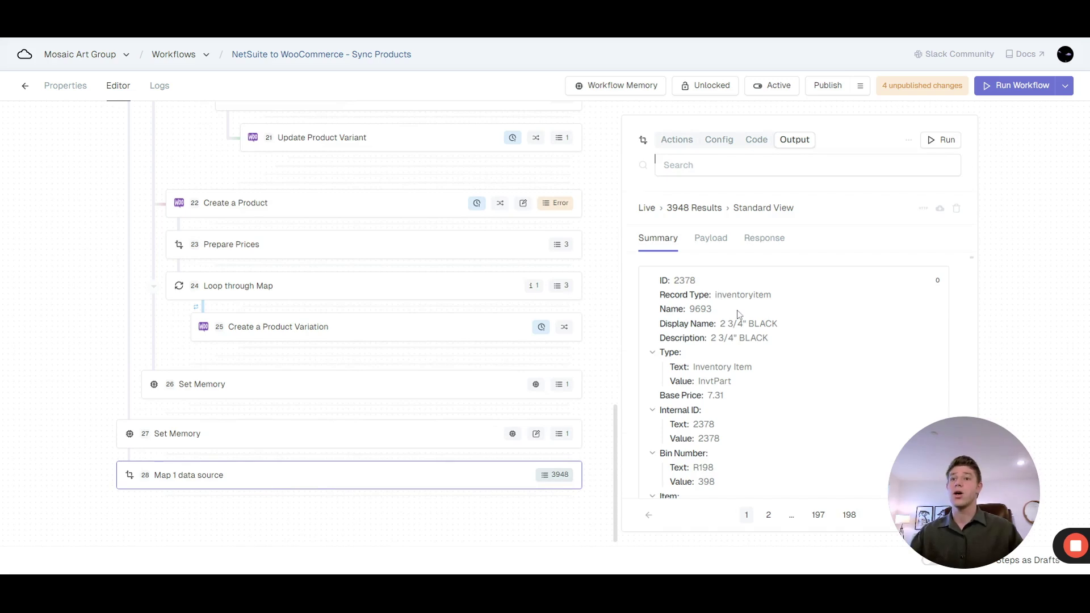
scroll(738, 314, down, 1)
scroll(716, 352, up, 1)
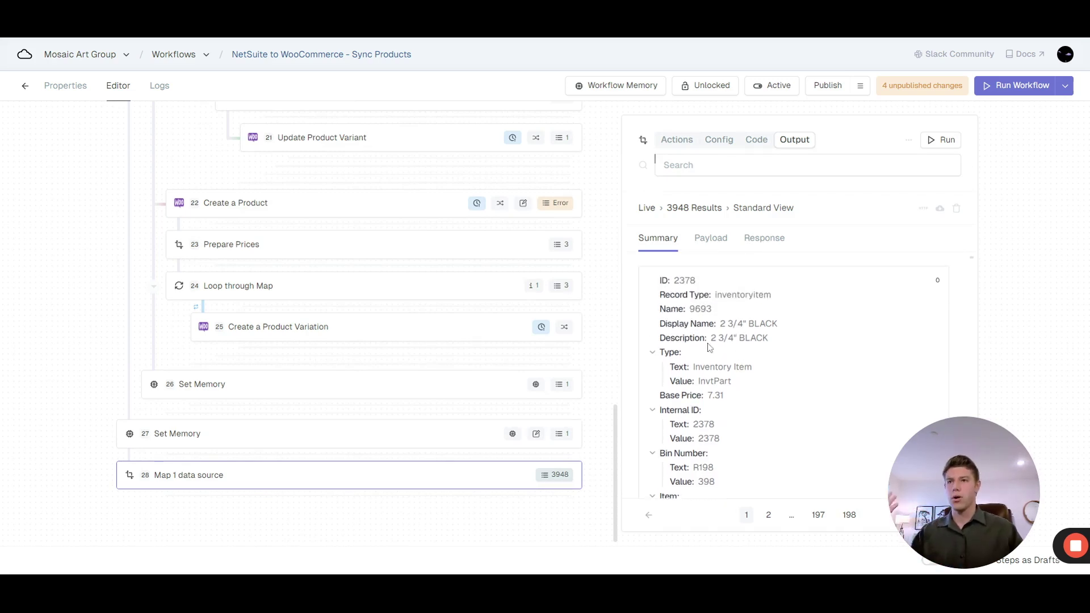
drag(663, 297, 712, 299)
key(ctrl+c)
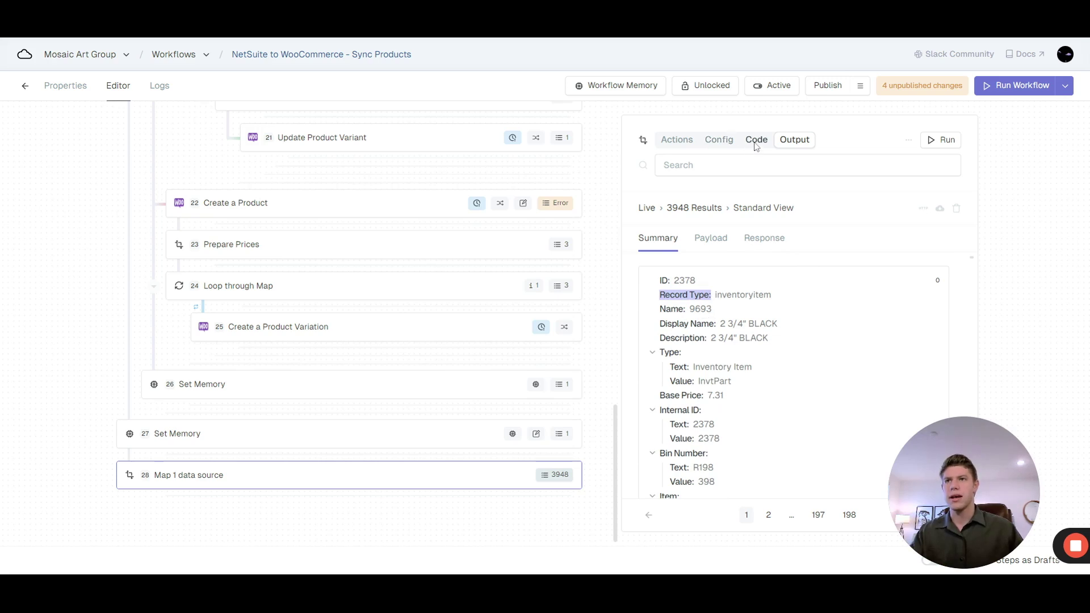
click(755, 140)
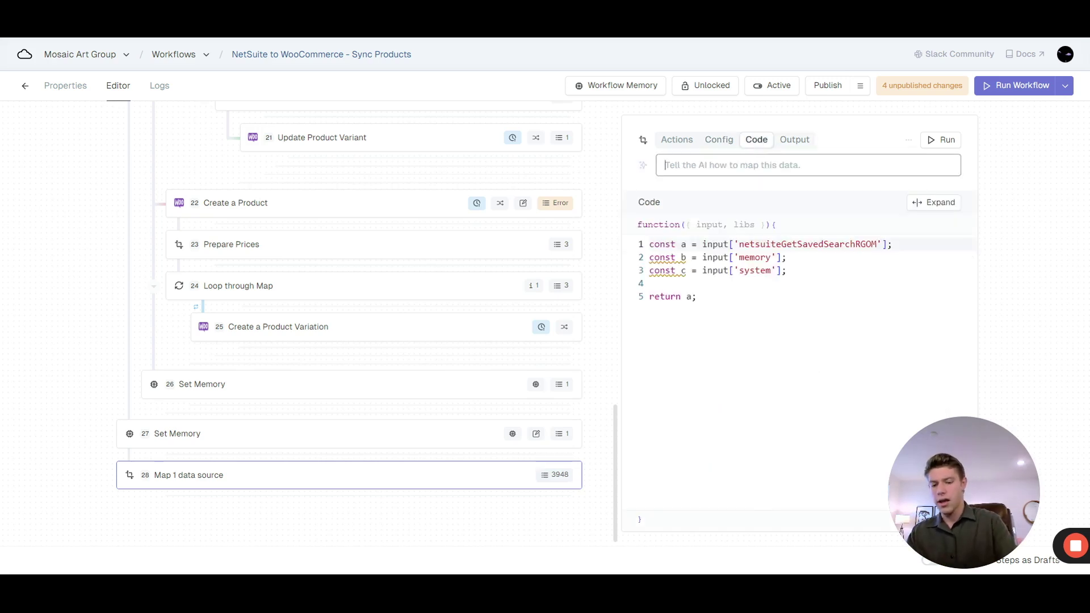
text(Please get me the)
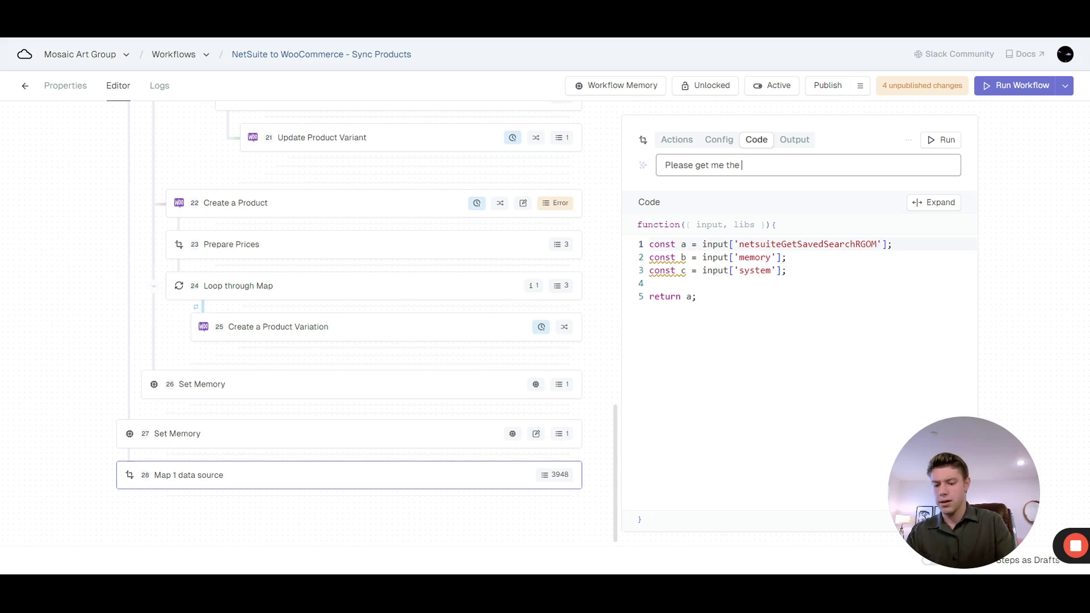
key(ctrl+v)
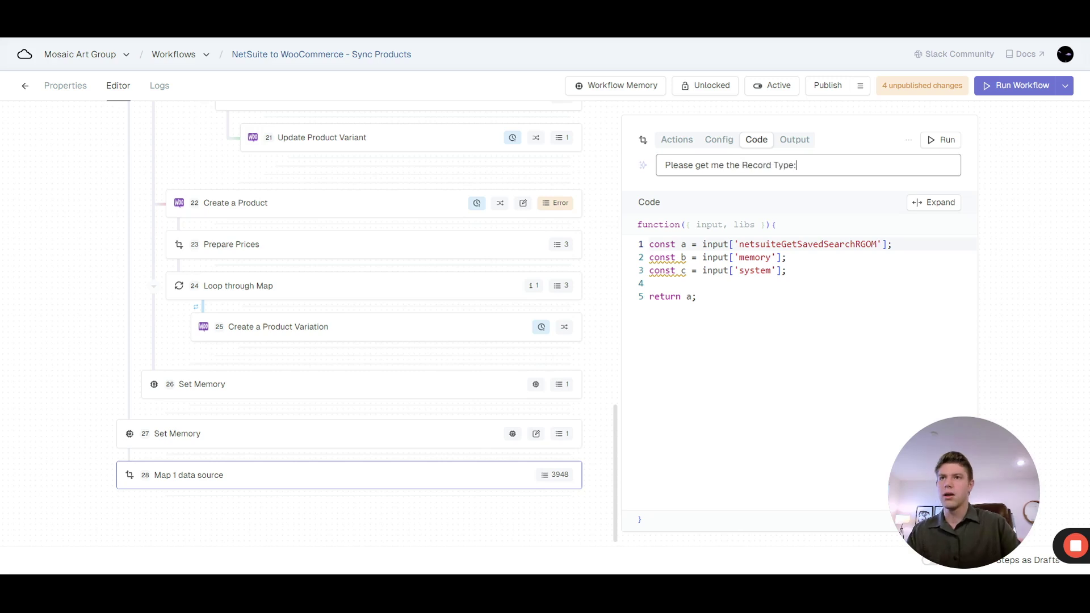
key(Return)
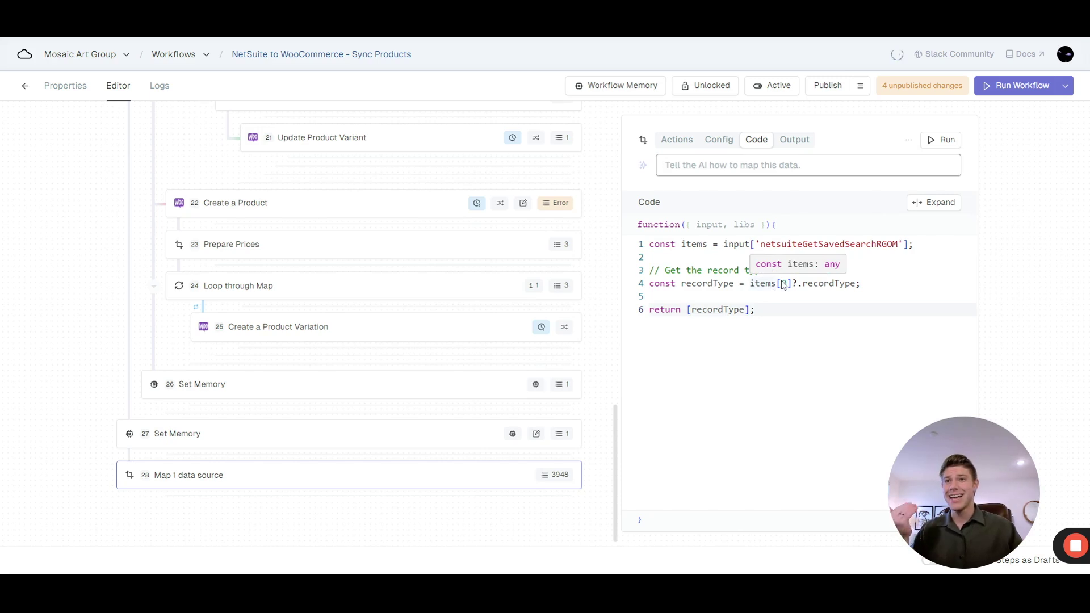
- Run the Map step with the AI-generated code and check the record type value in its output
click(945, 141)
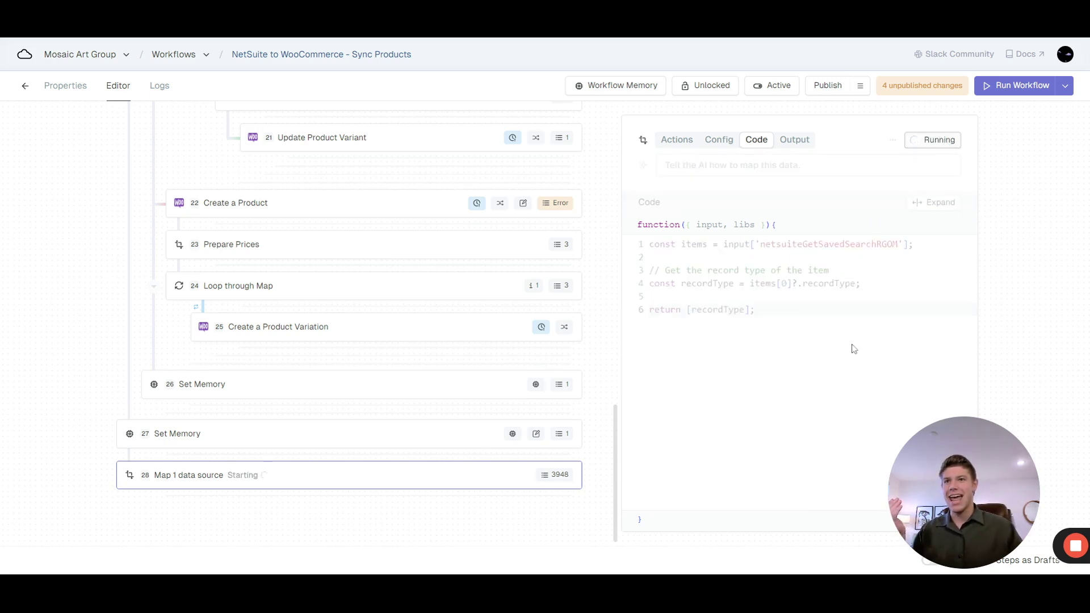
double_click(705, 296)
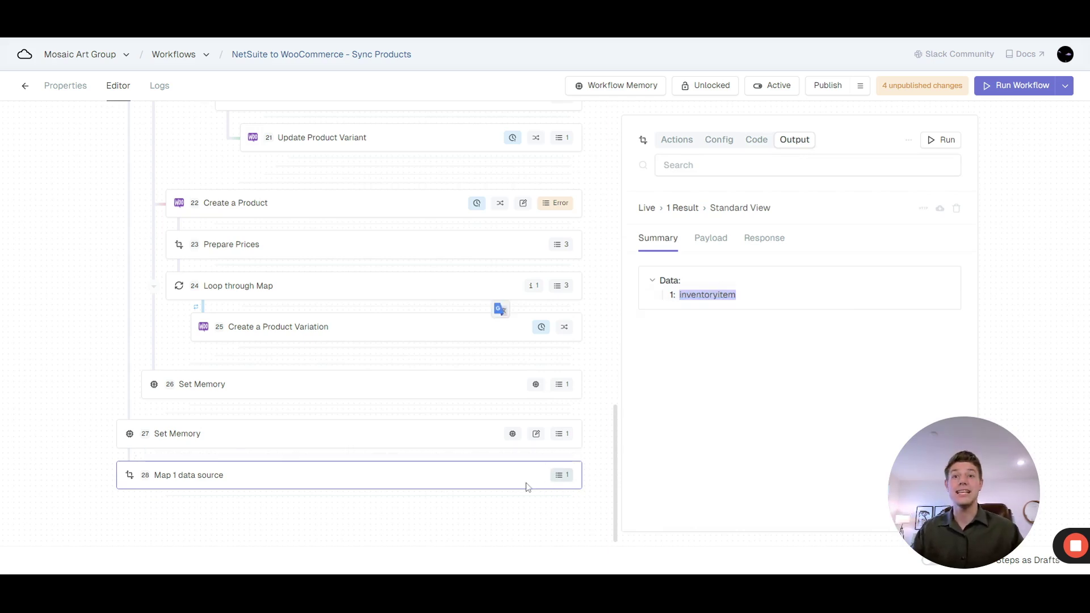
click(784, 444)
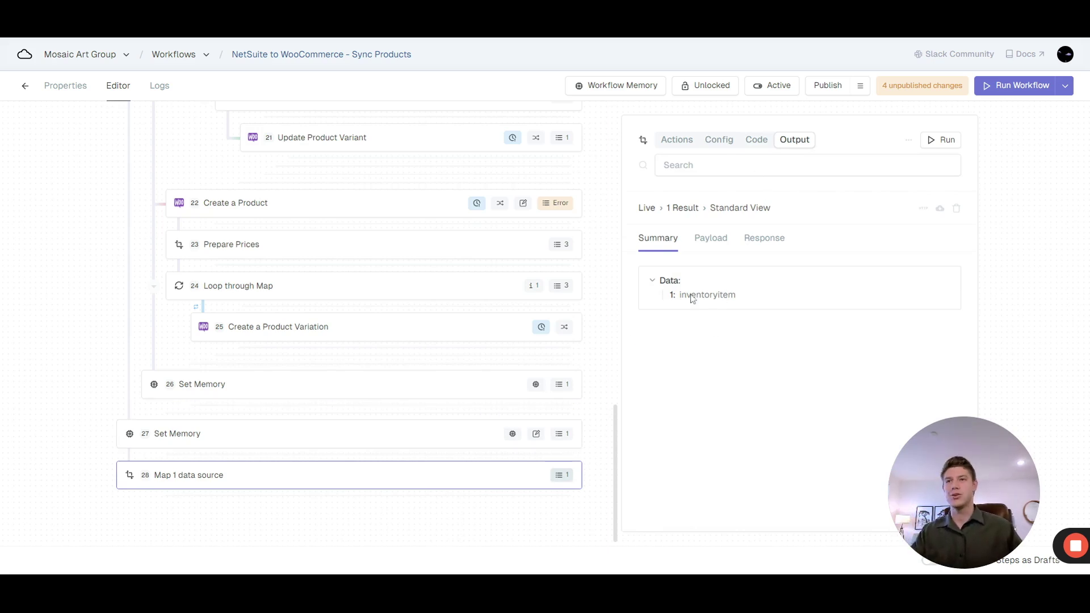
- Add Group Items with Price Options and Get All Image URLs as data sources of the Map step, and show its code again
click(757, 140)
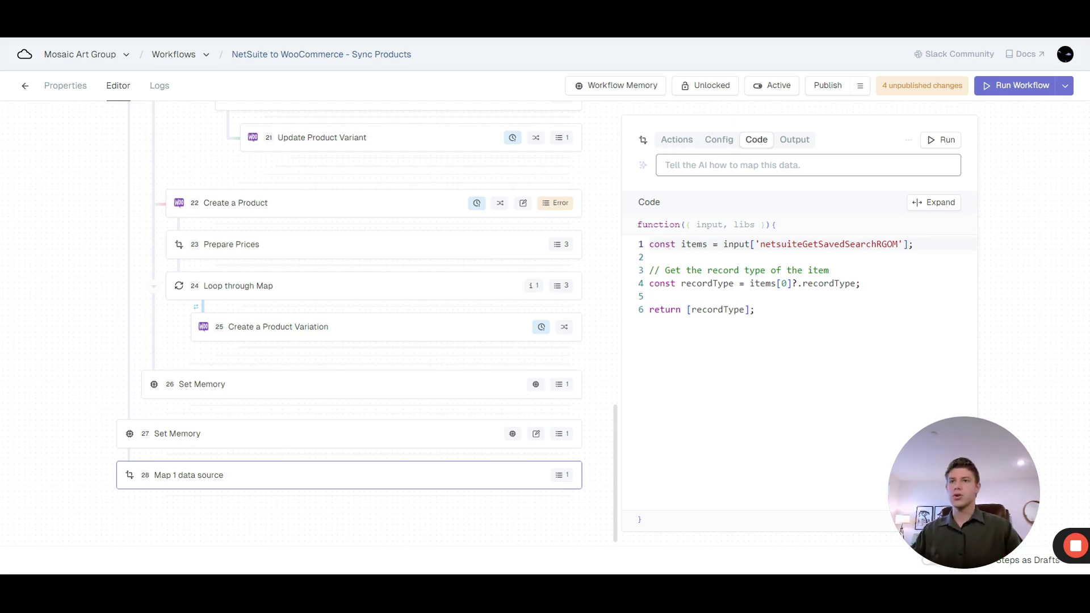
click(686, 142)
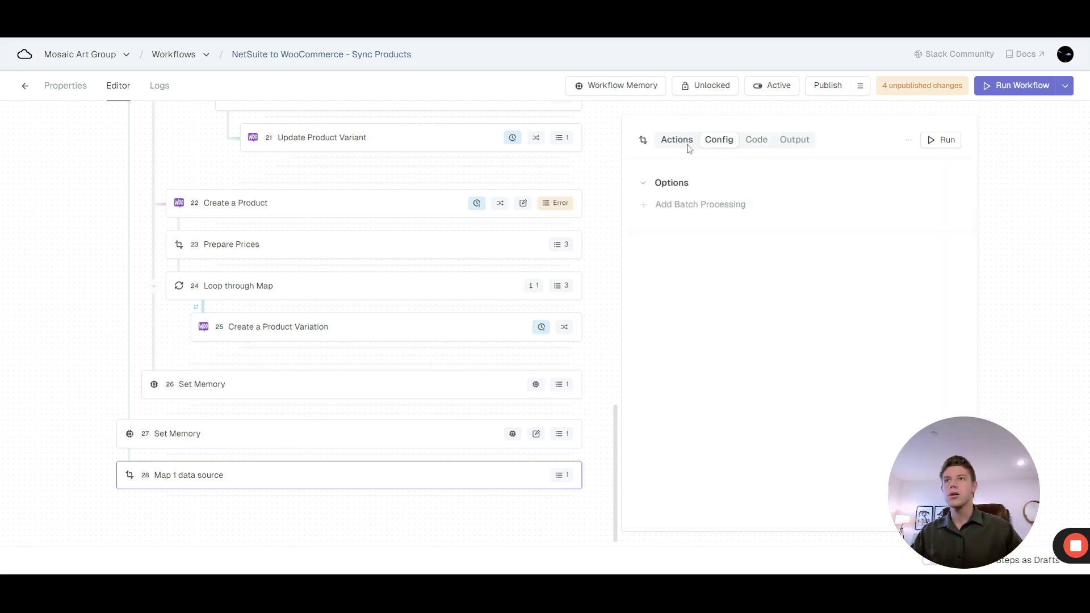
click(716, 257)
click(720, 277)
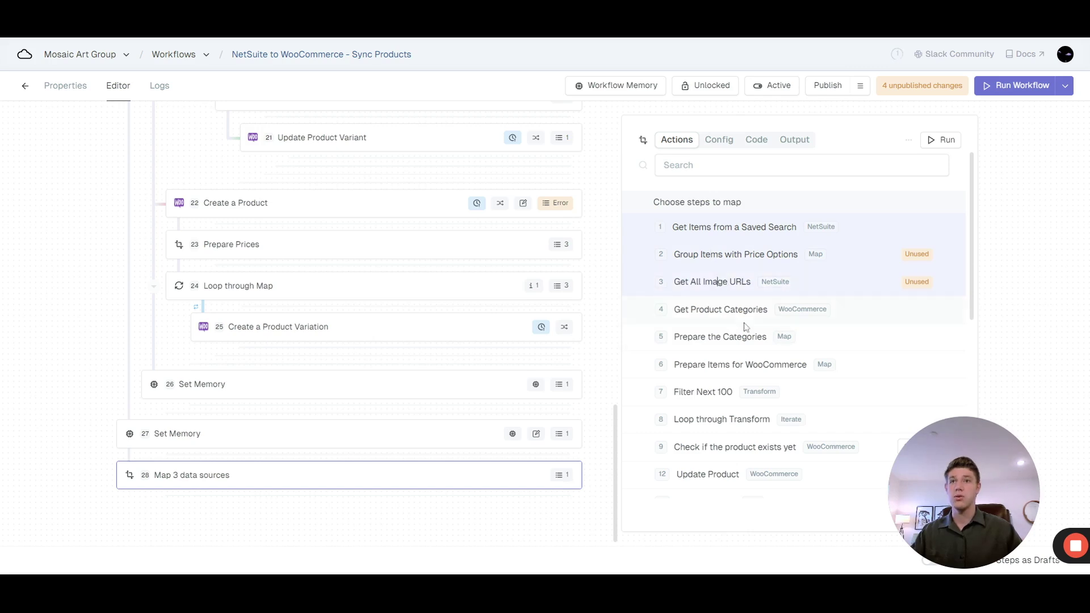
click(759, 143)
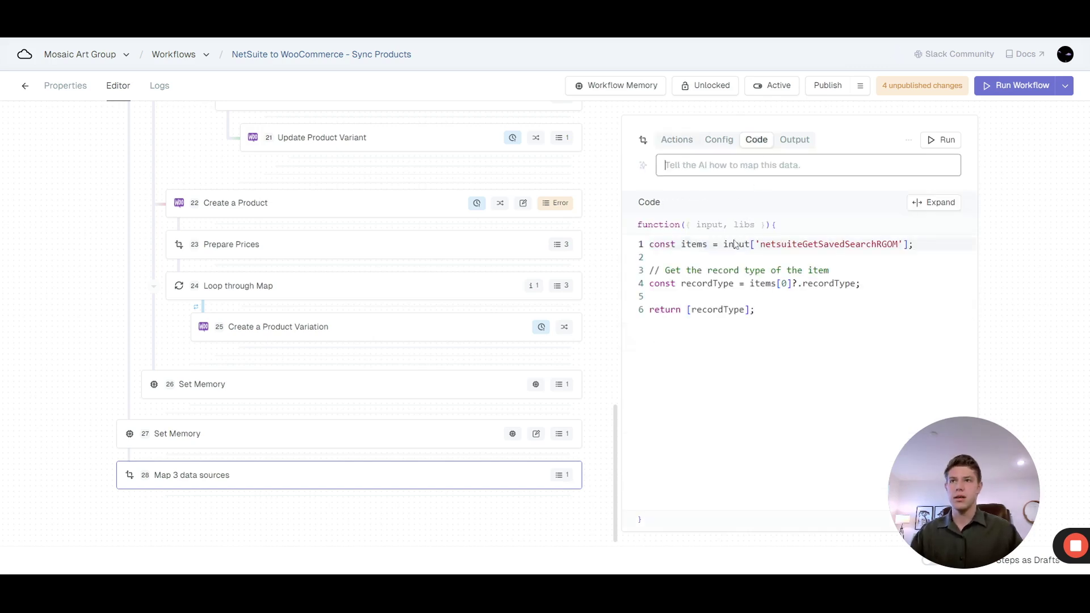
- Delete the Map step at the end of the workflow
right_click(259, 475)
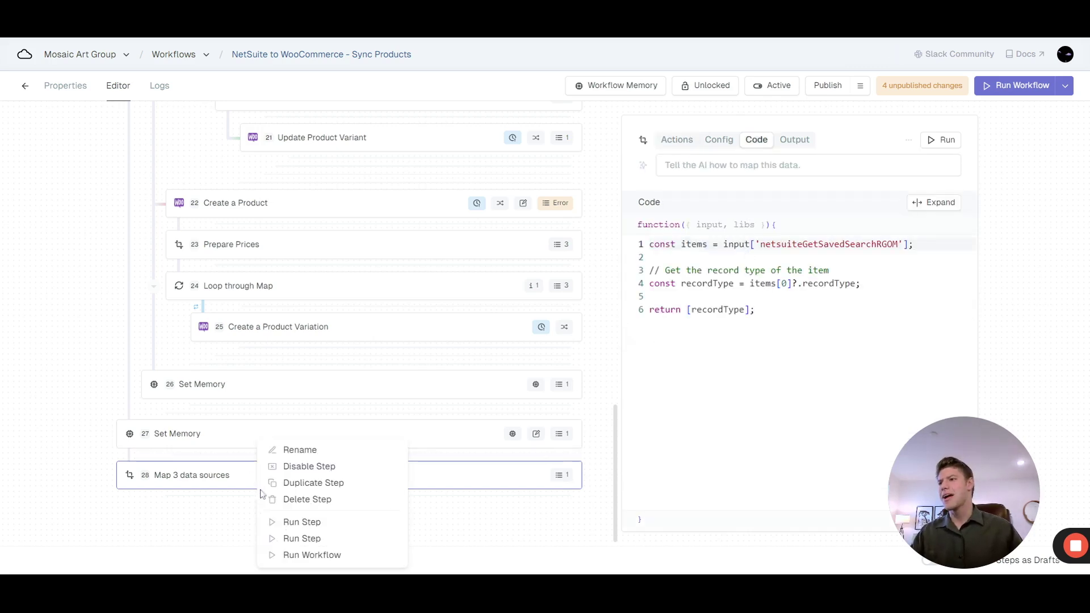
click(310, 499)
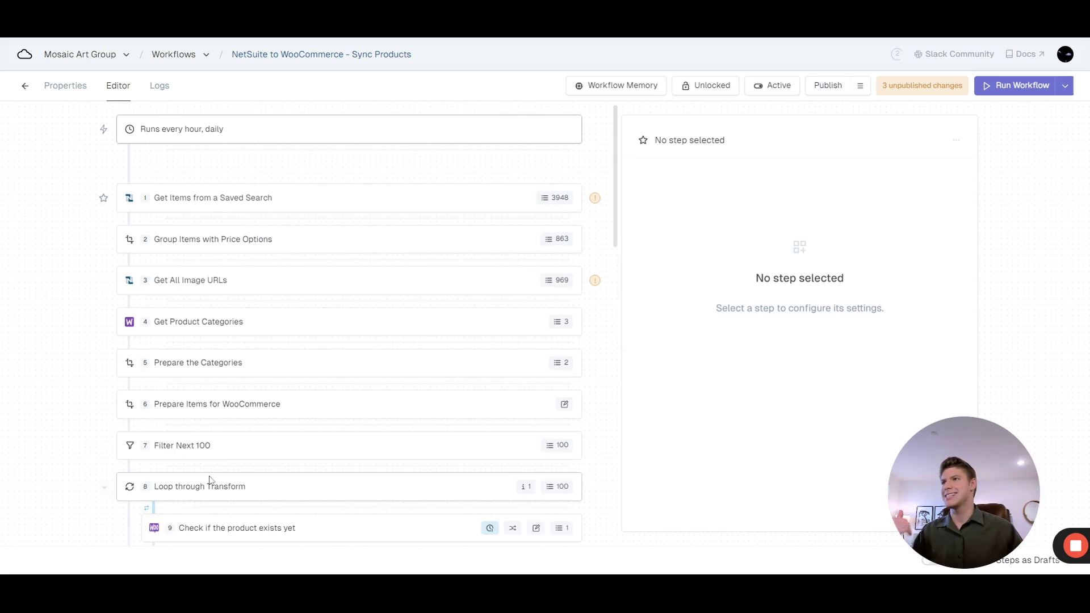
- Open the workflow's execution logs, select the most recent run and look through the list of earlier runs
click(160, 85)
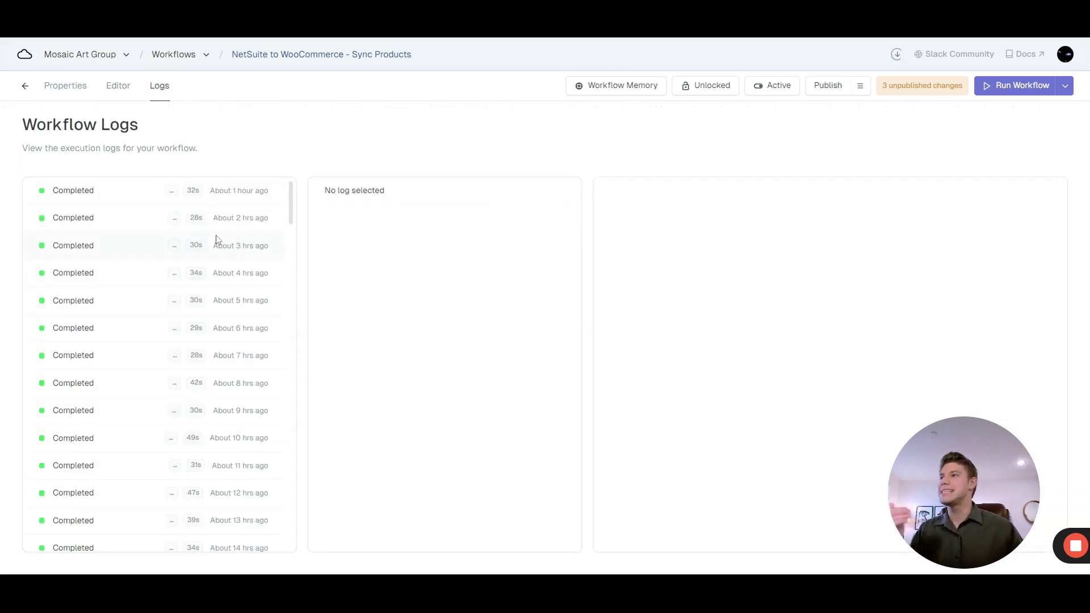
click(147, 199)
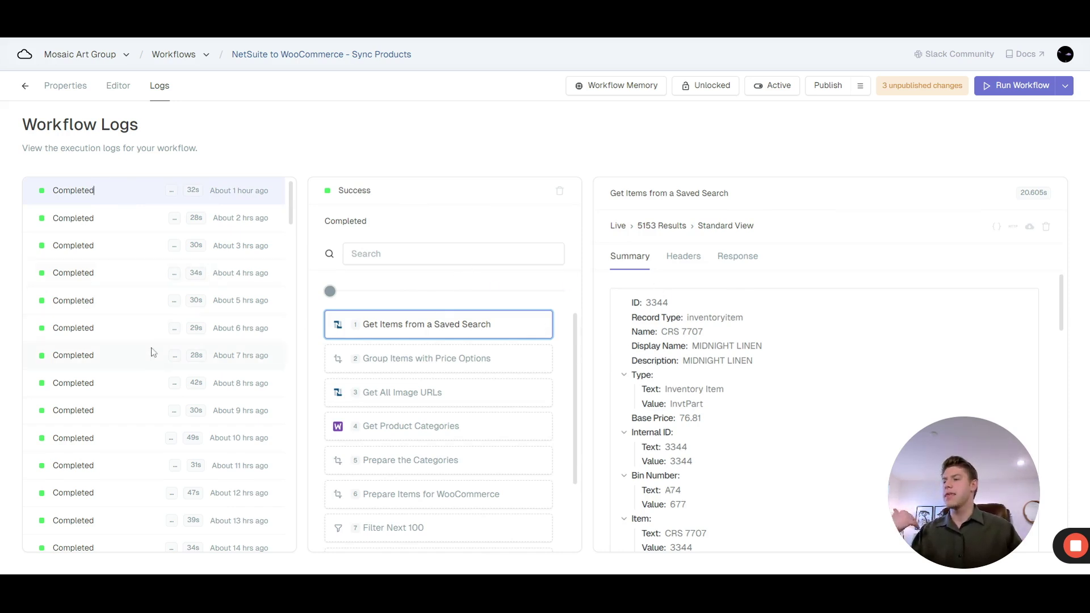
scroll(154, 330, down, 9)
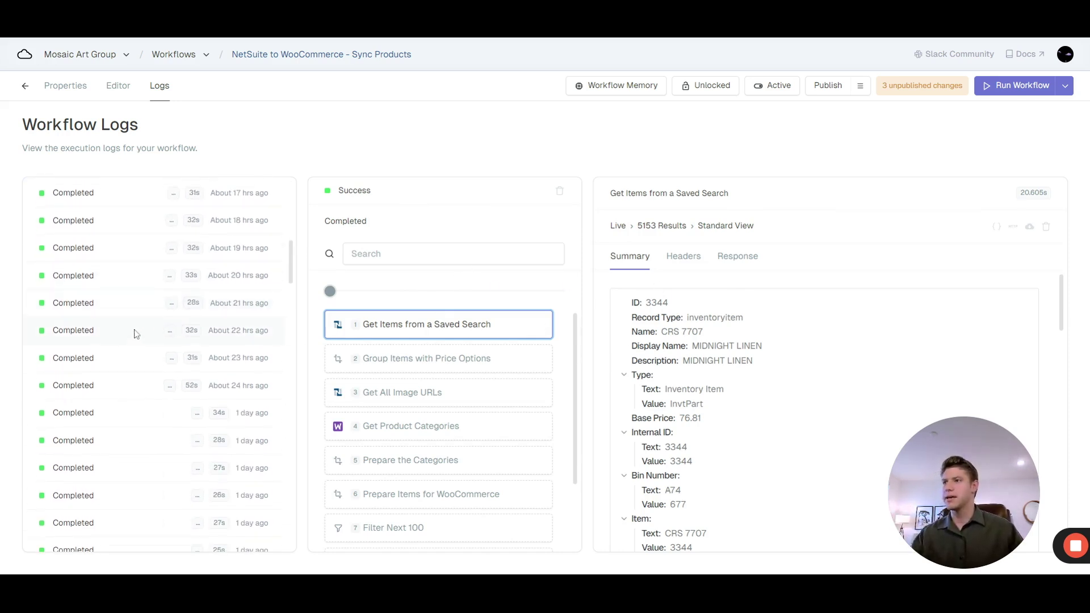
scroll(143, 346, down, 10)
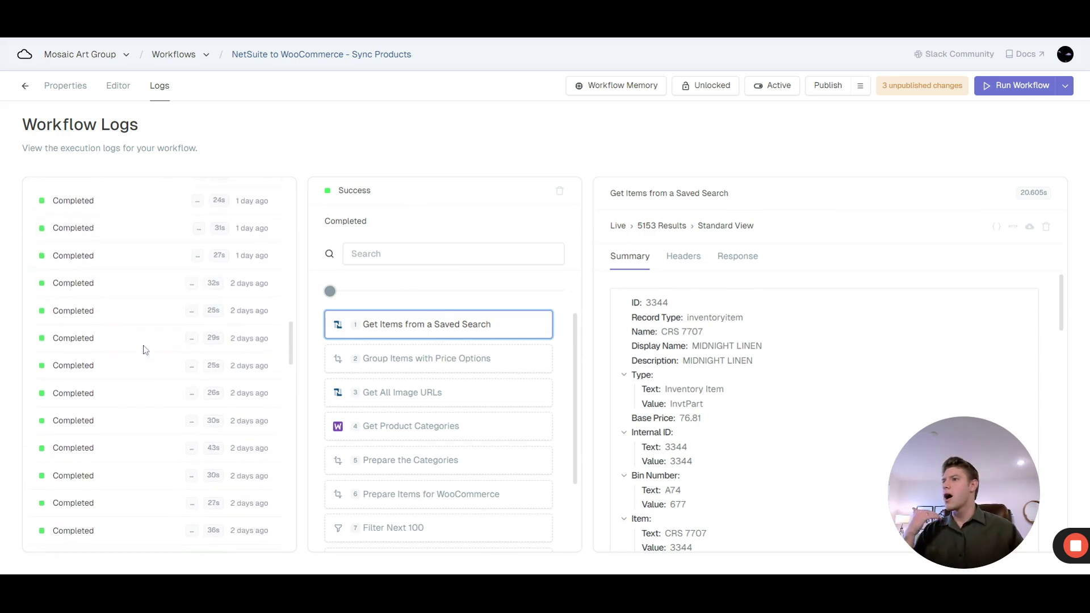
scroll(147, 348, up, 15)
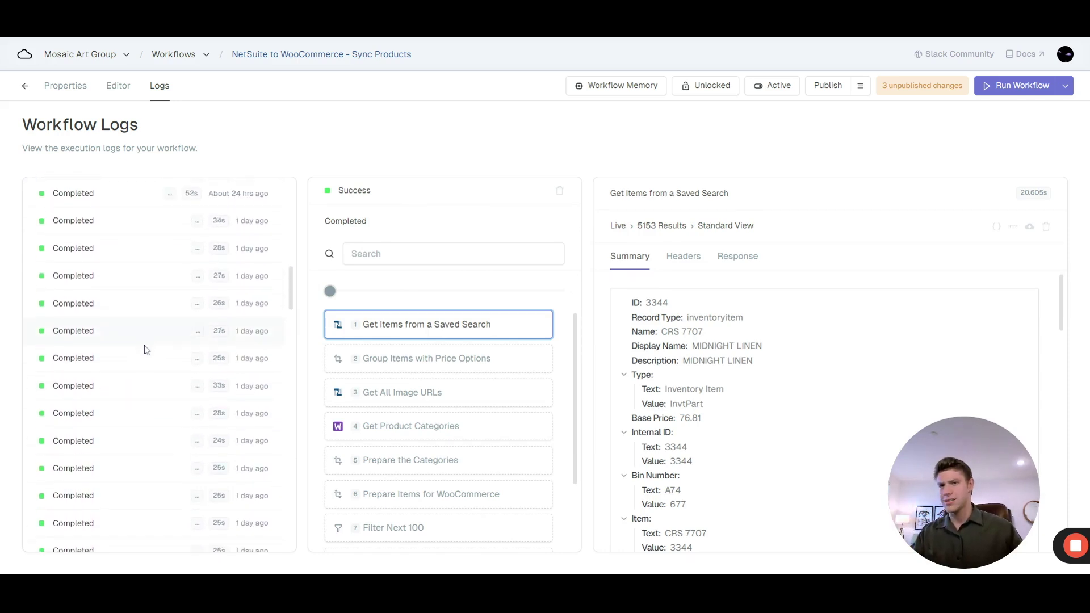
scroll(153, 347, up, 3)
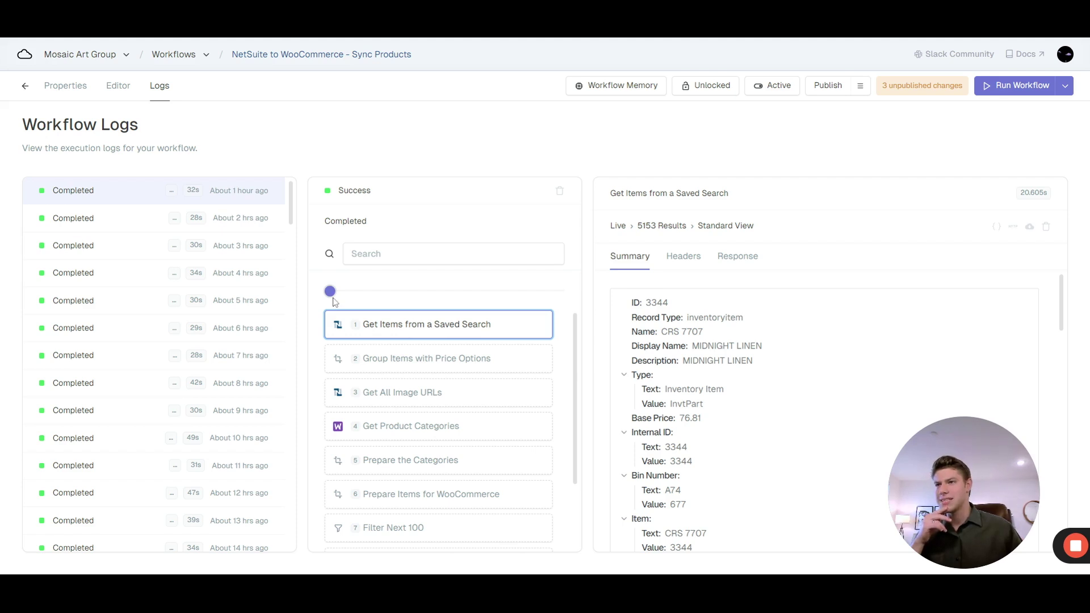
- Inspect the most recent run's logged output for Group Items with Price Options, Get All Image URLs and Get Product Categories
mouse_move(330, 291)
mouse_down()
mouse_move(475, 290)
mouse_move(330, 291)
mouse_up()
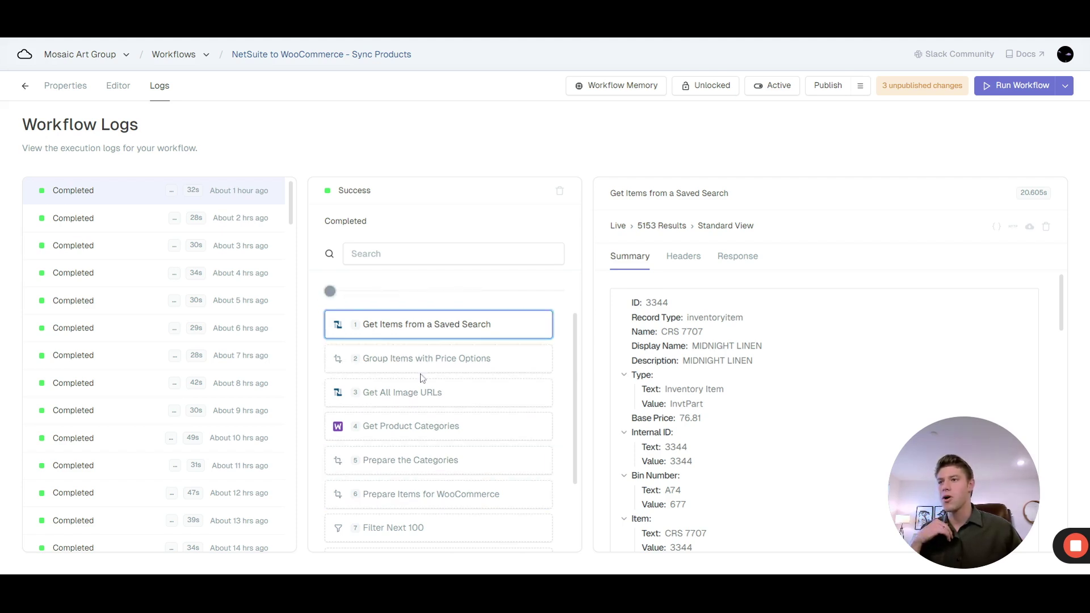
click(417, 359)
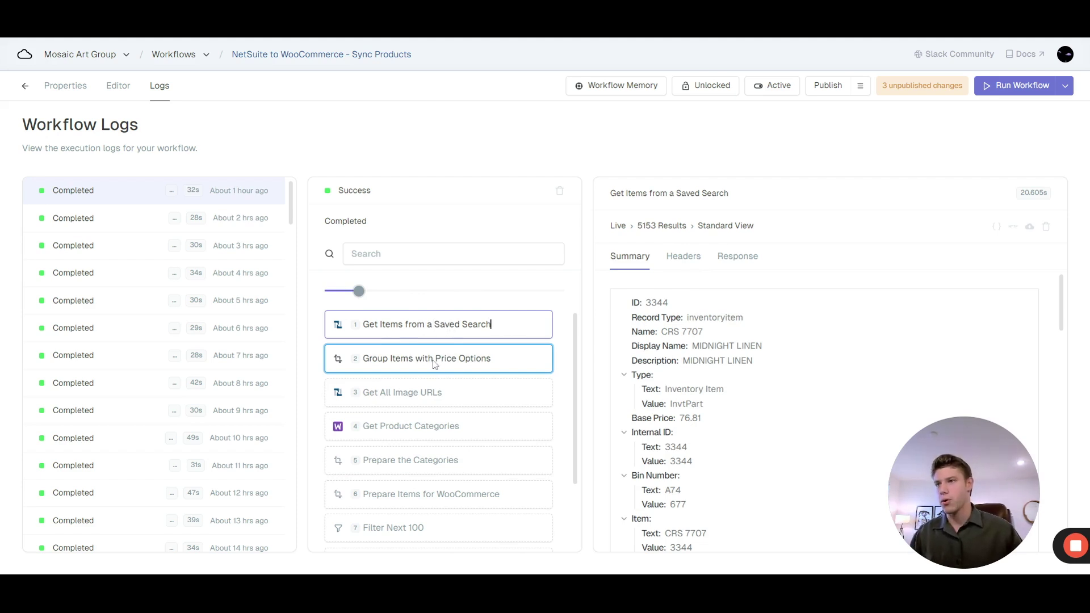
click(375, 364)
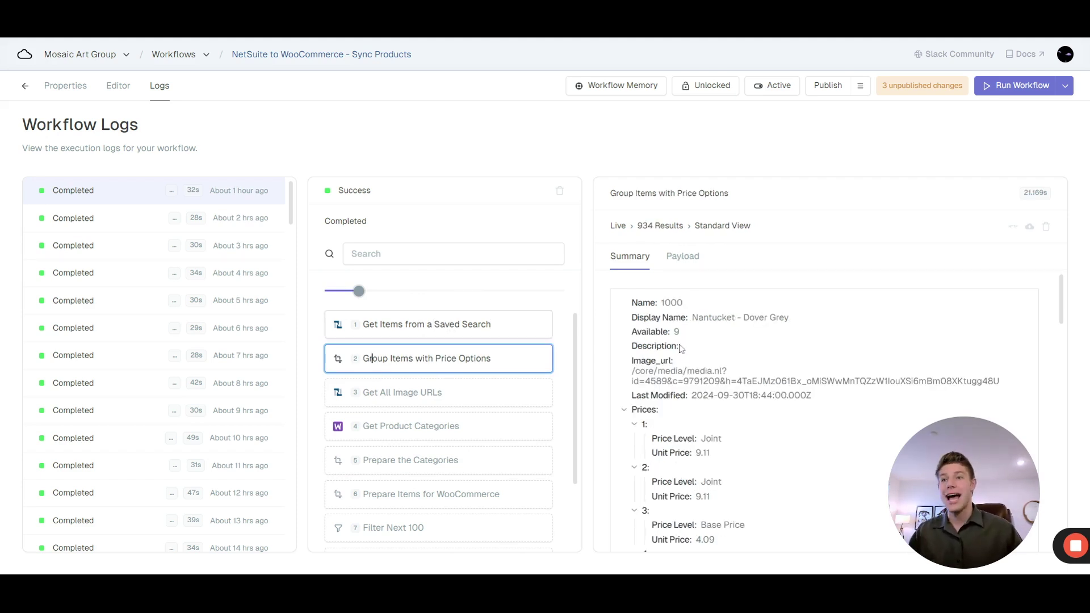
scroll(682, 349, down, 1)
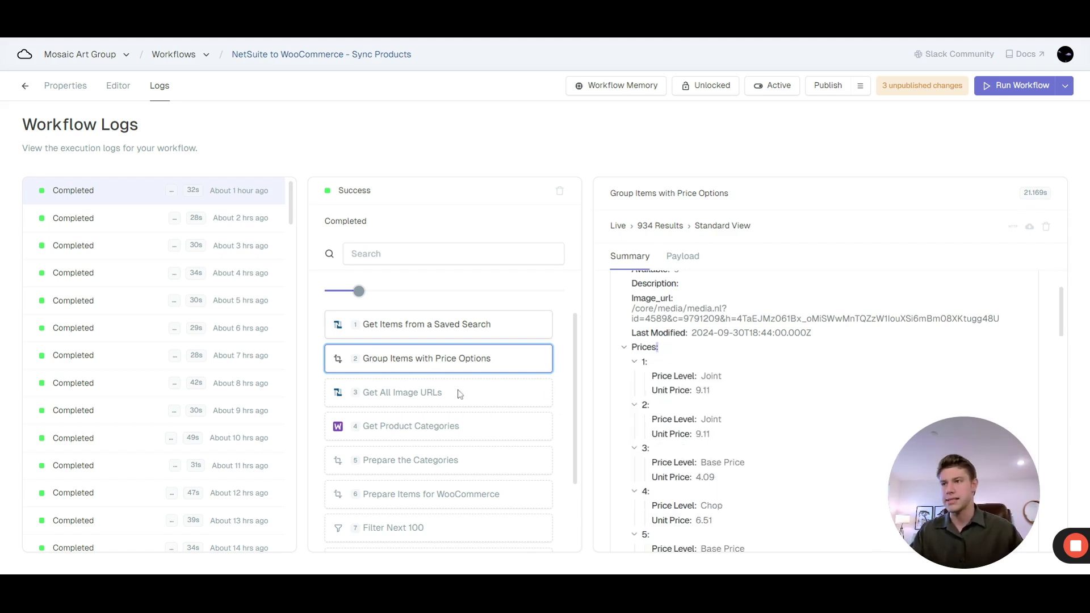
click(421, 395)
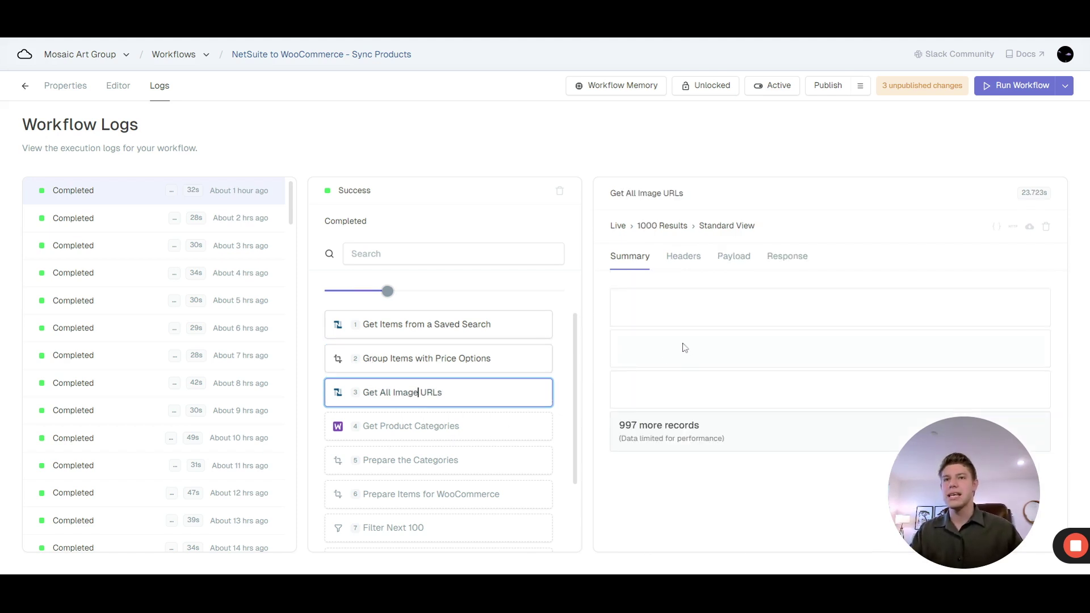
click(438, 430)
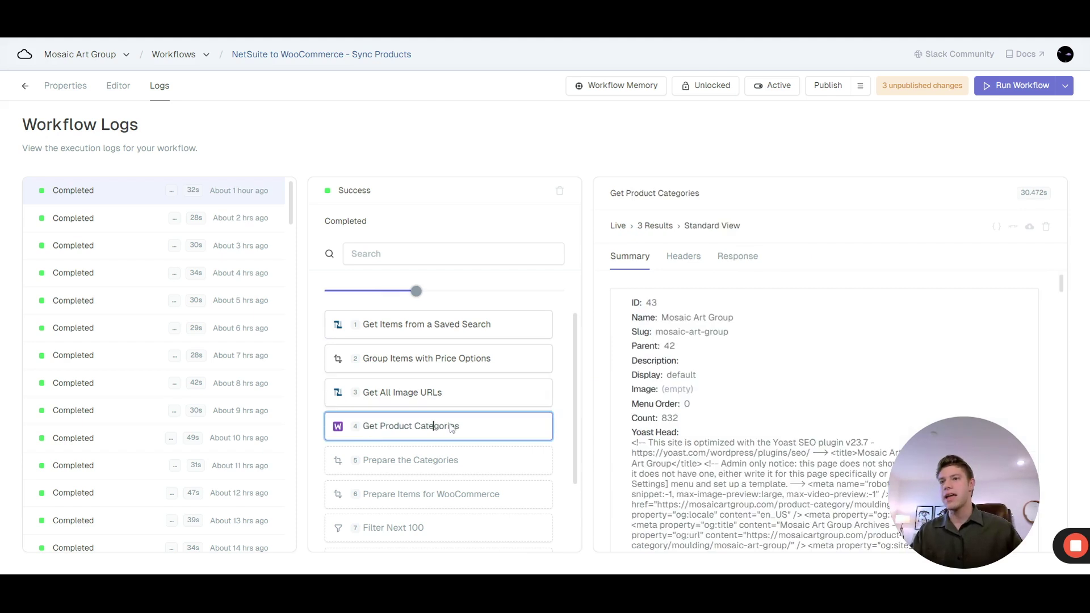
scroll(476, 390, down, 1)
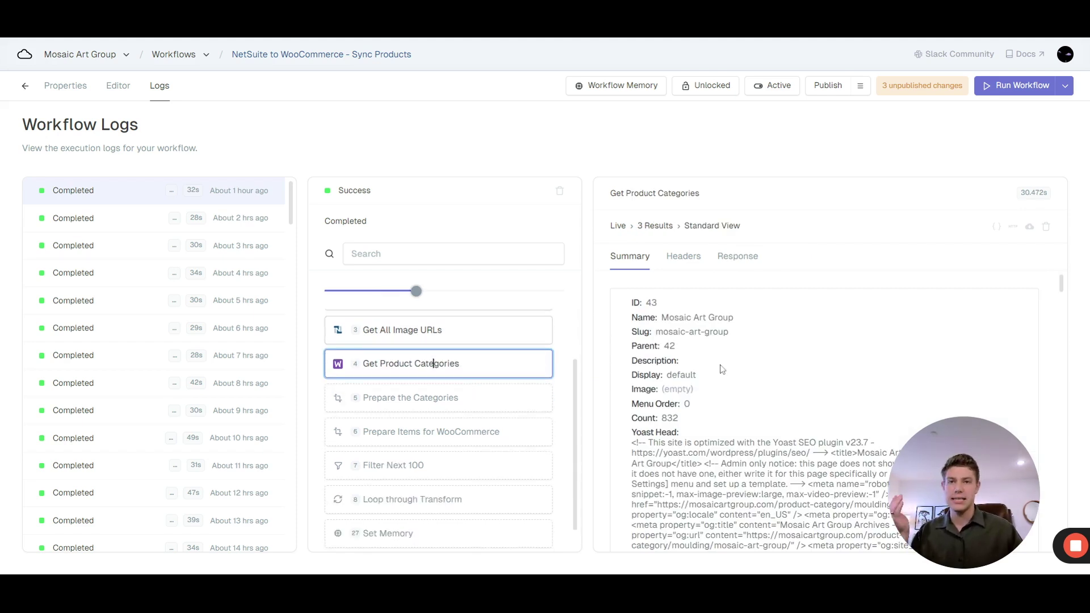
- Go through the same run's remaining logged outputs, from Prepare the Categories to the final Set Memory
click(423, 405)
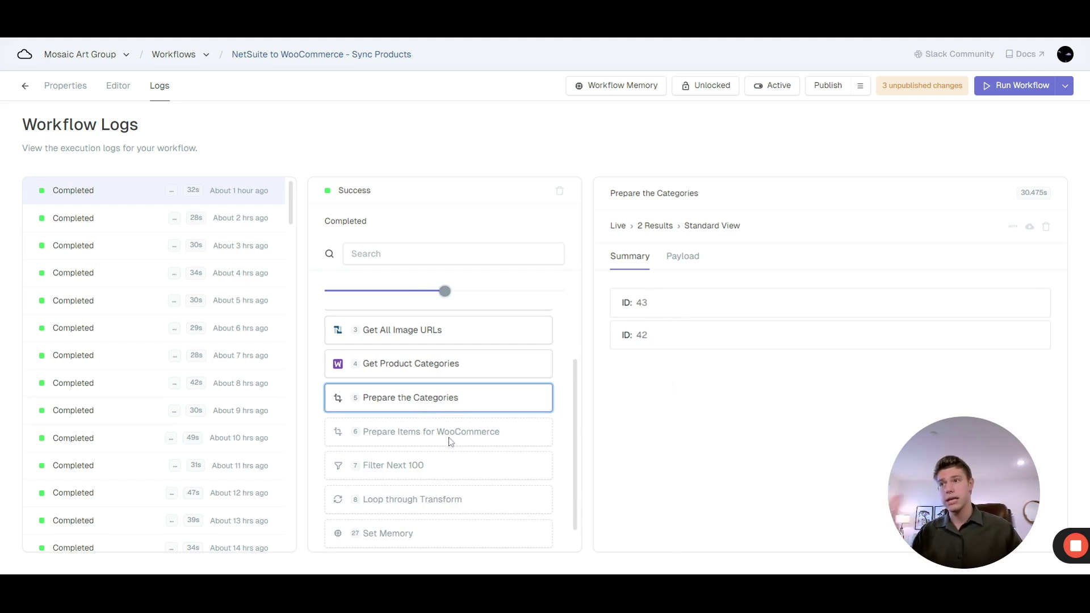
scroll(450, 442, down, 1)
click(421, 409)
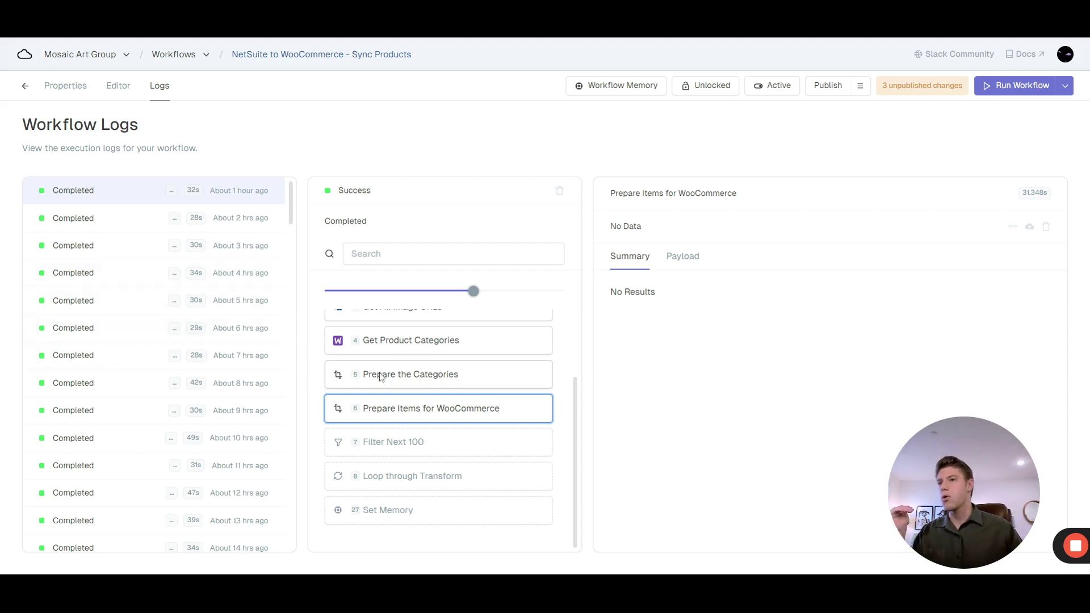
scroll(380, 378, up, 3)
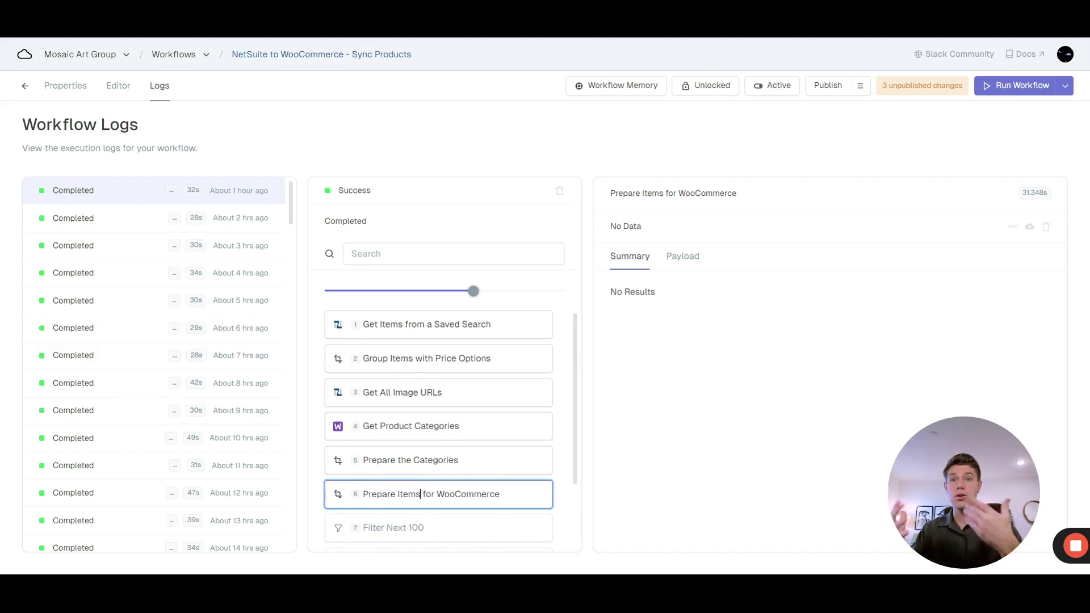
scroll(523, 409, down, 3)
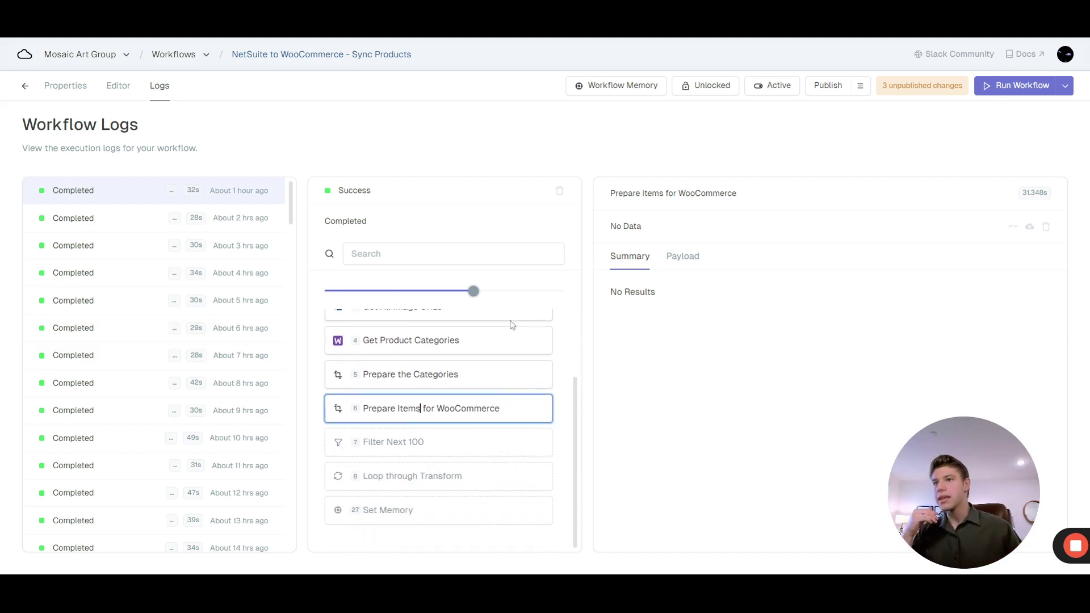
click(389, 443)
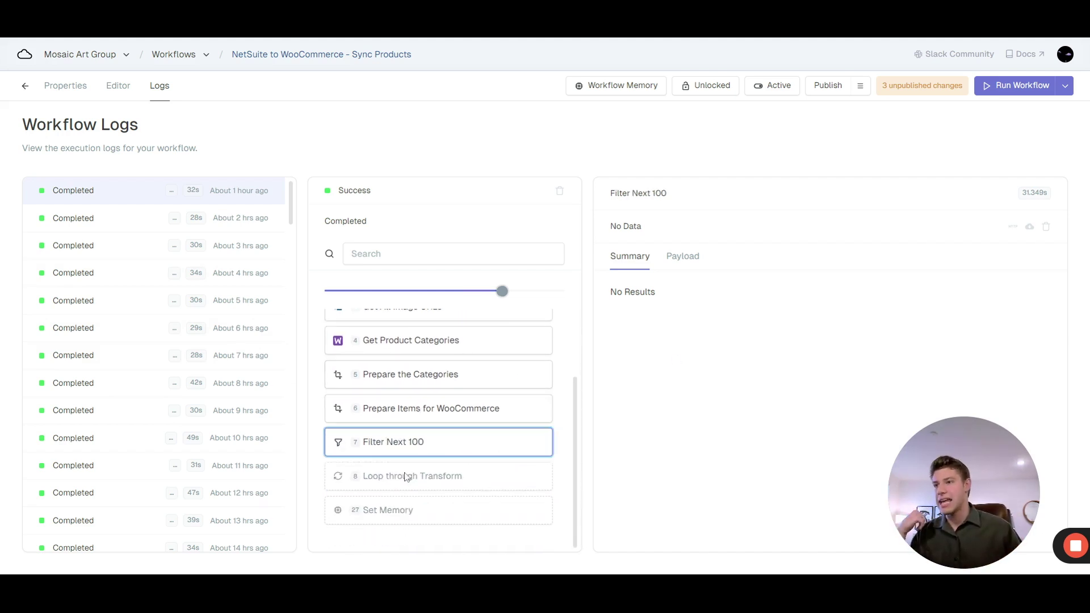
click(404, 475)
click(426, 509)
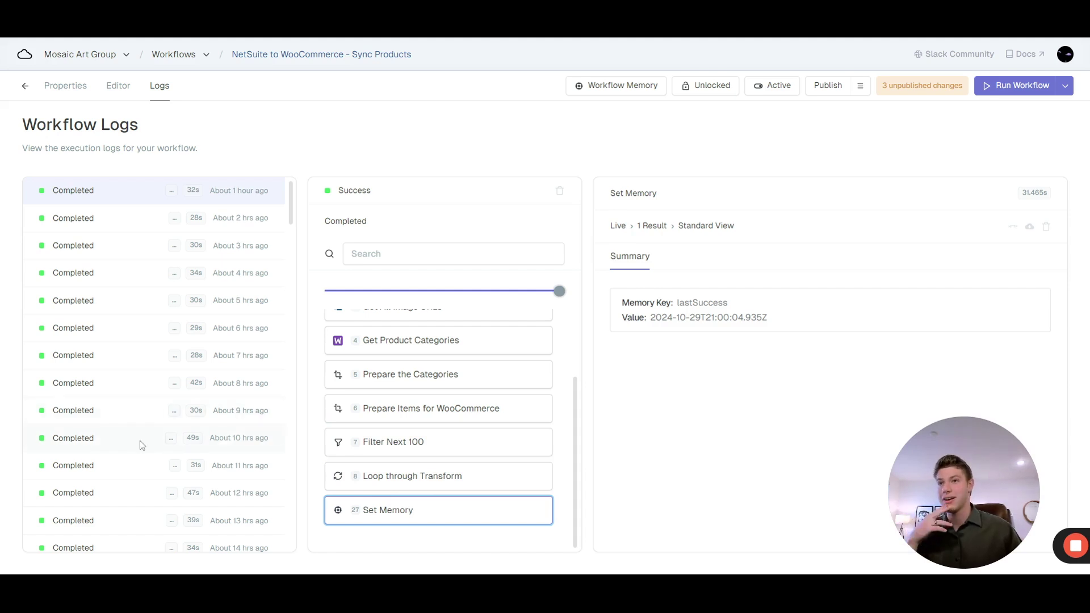
- View the log of the second most recent run among the past executions, and return to the workflow editor
click(140, 219)
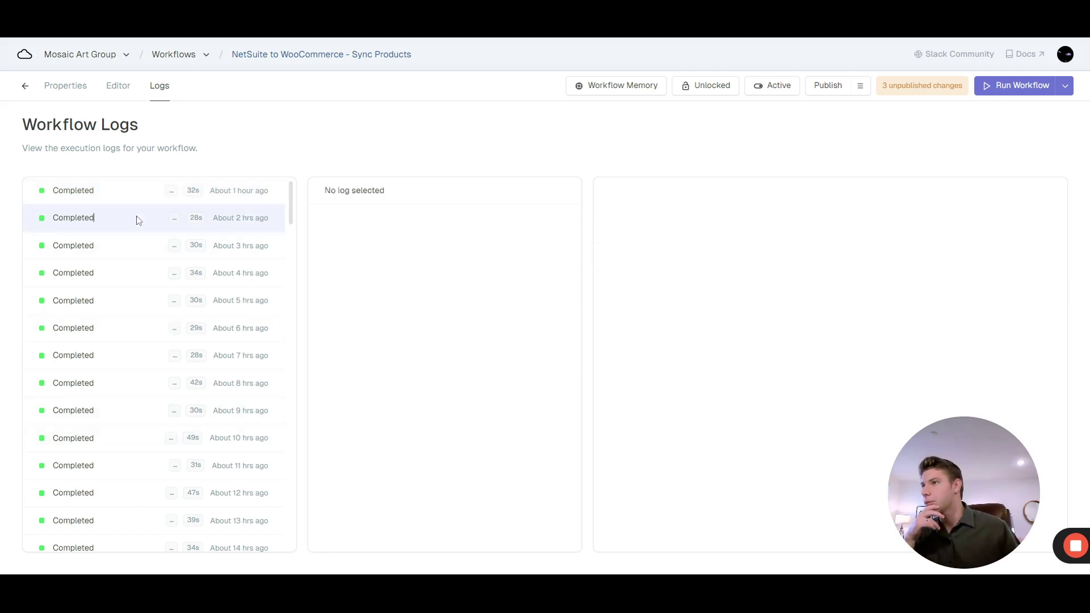
scroll(176, 322, down, 6)
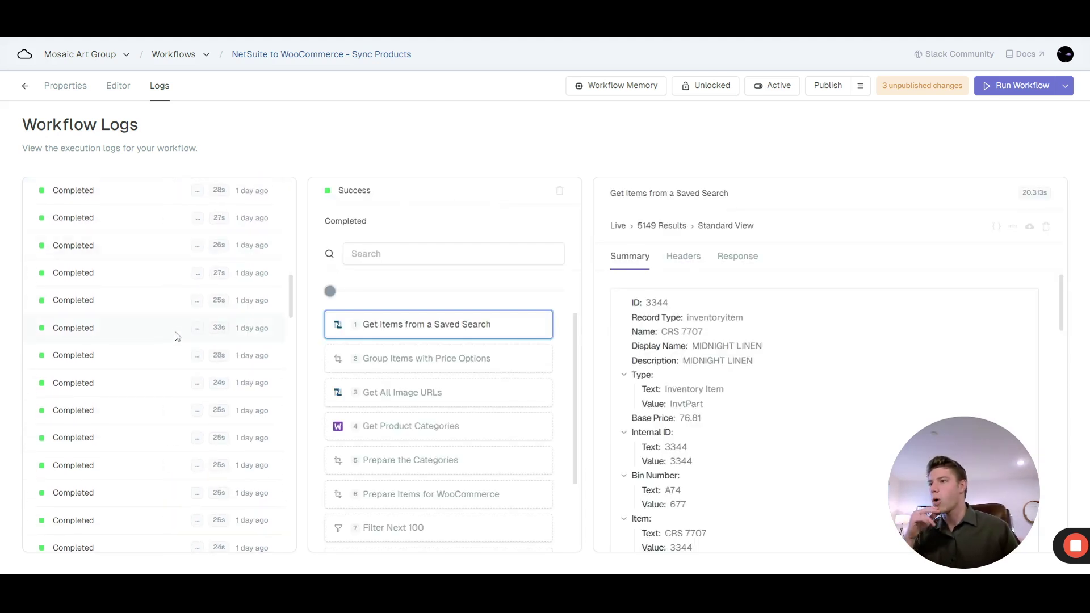
scroll(219, 356, up, 2)
scroll(401, 335, down, 1)
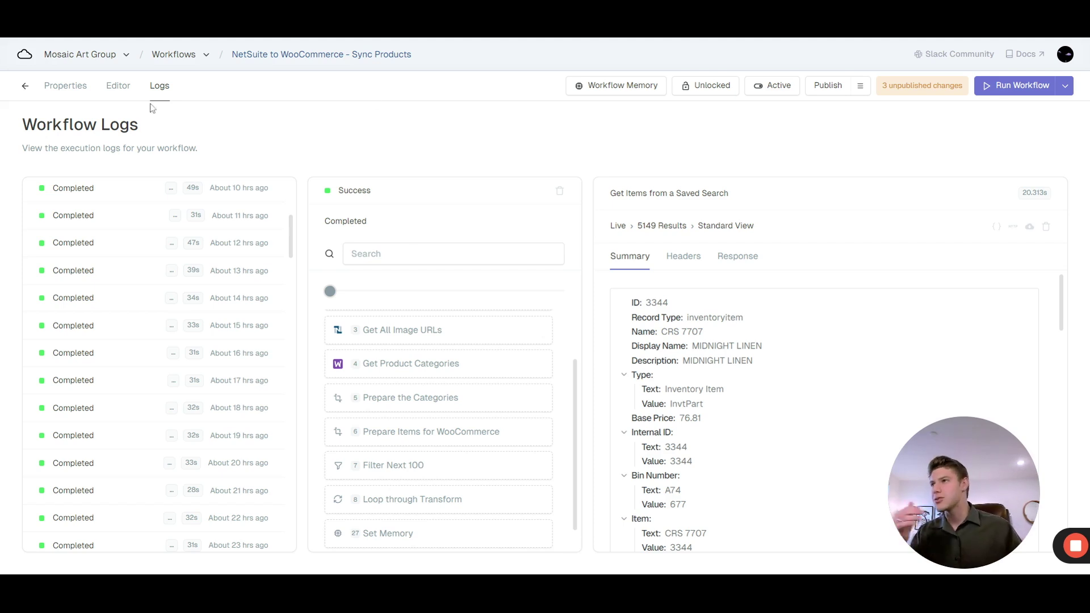
click(118, 85)
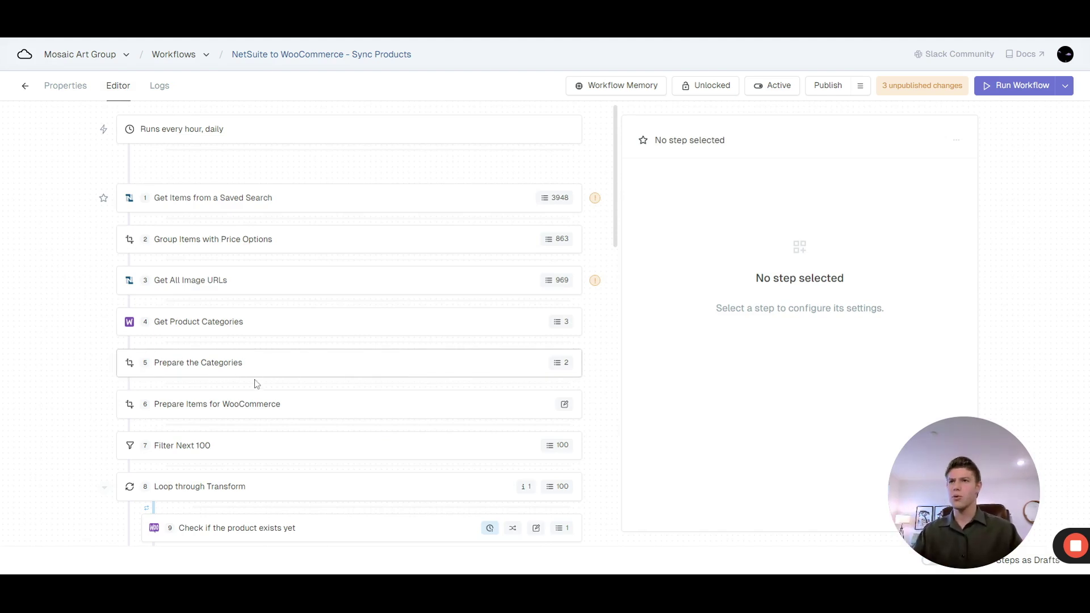
mouse_move(373, 389)
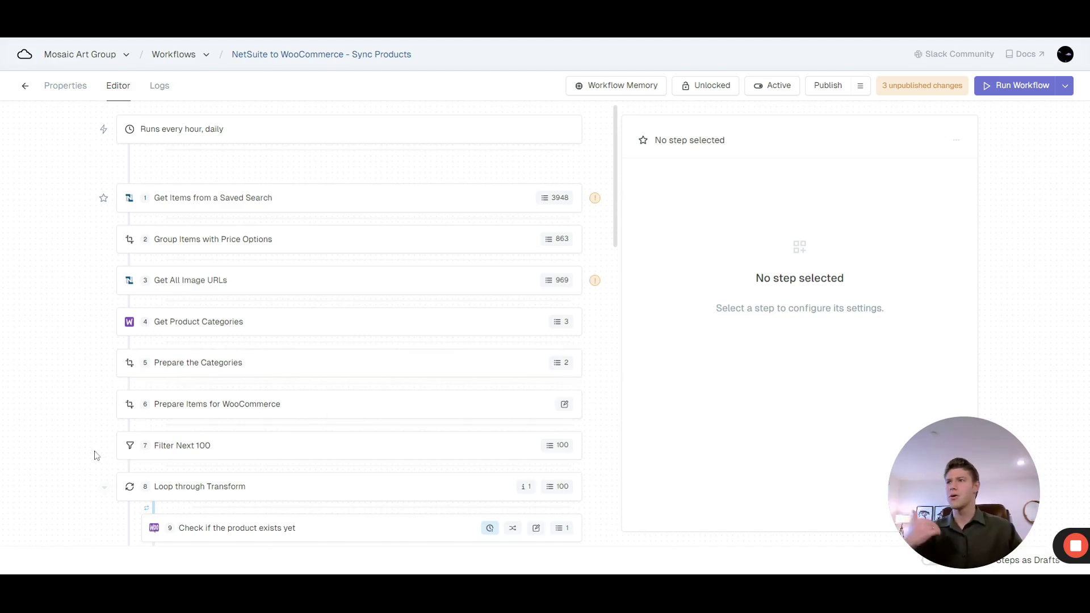